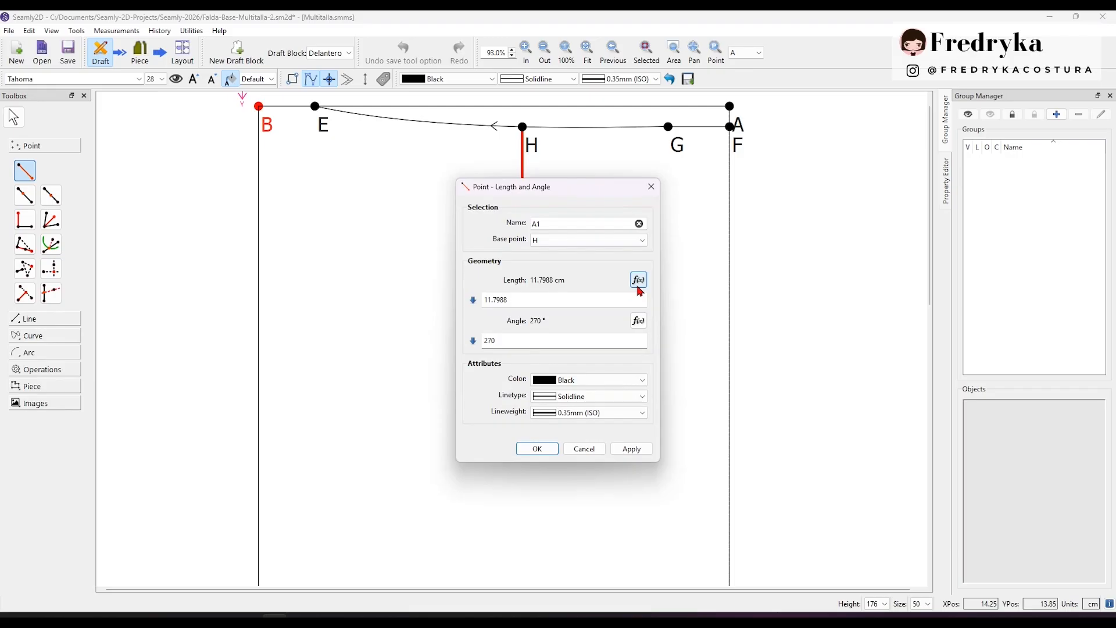
- Set the length of the new point based on H to 14 cm, rename the point and create it
double_click(550, 305)
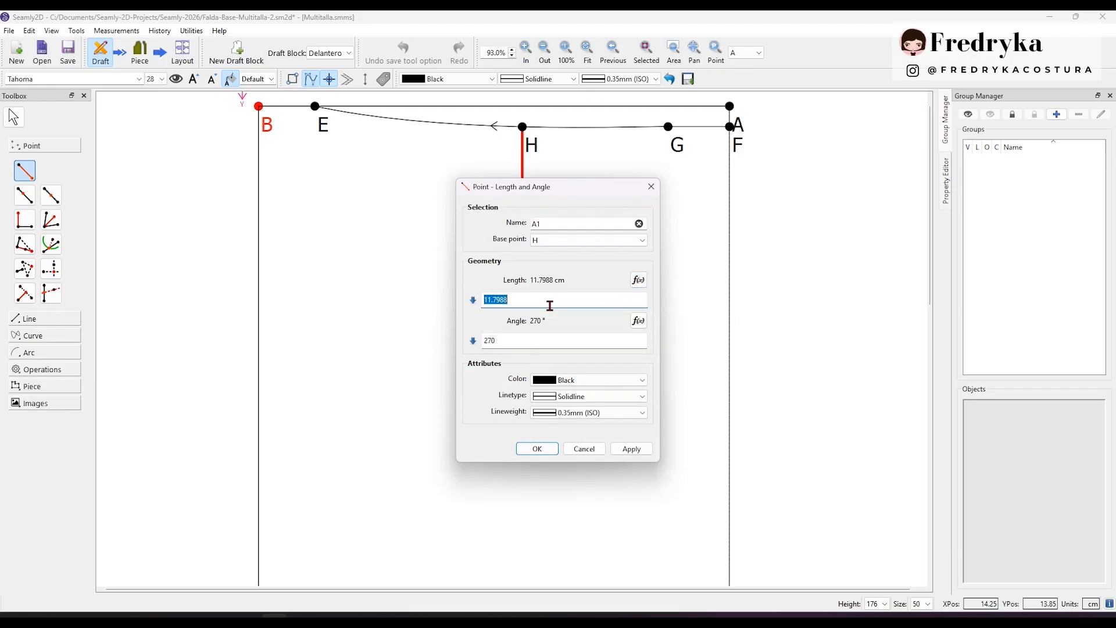
type("14")
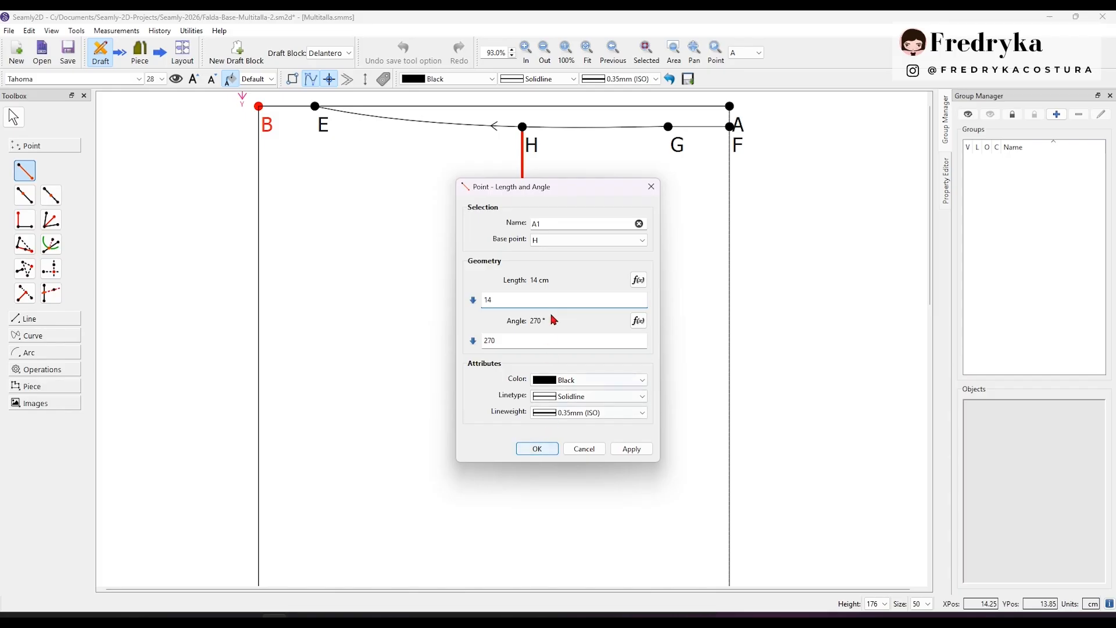
left_click(540, 226)
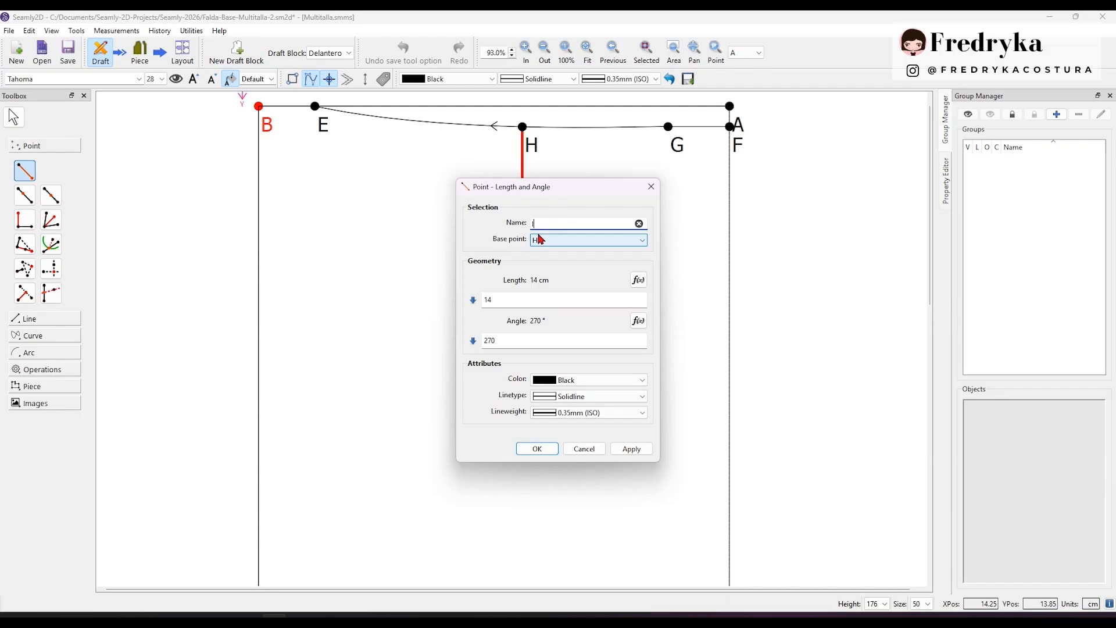
left_click(543, 450)
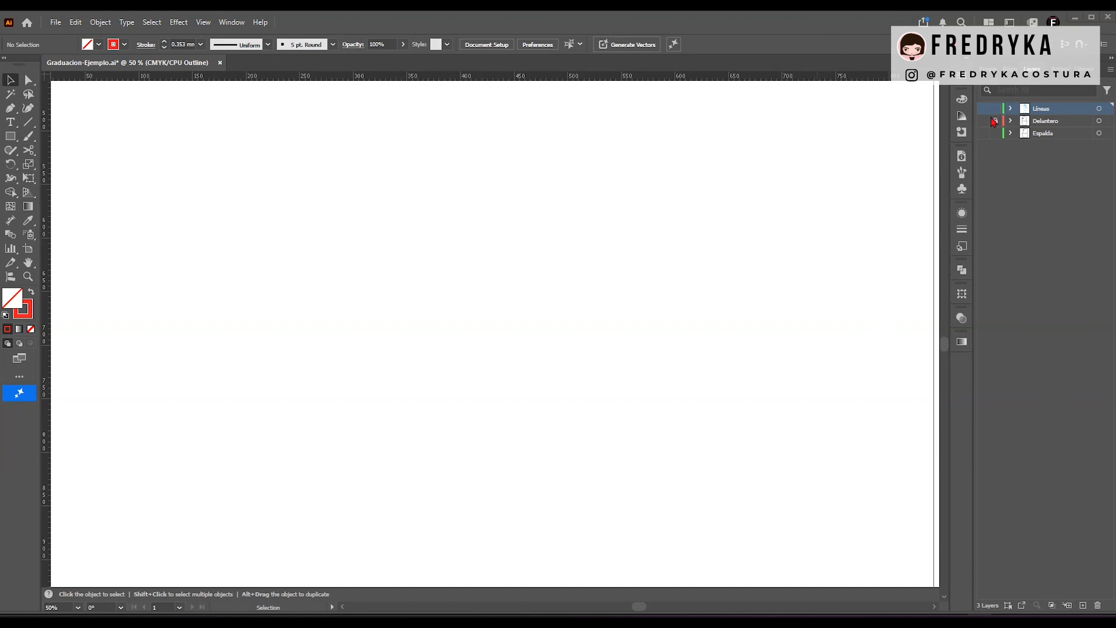
- Switch to Illustrator, make the Delantero layer visible and change the artwork display from Outline to Preview
left_click(994, 121)
left_click(982, 122)
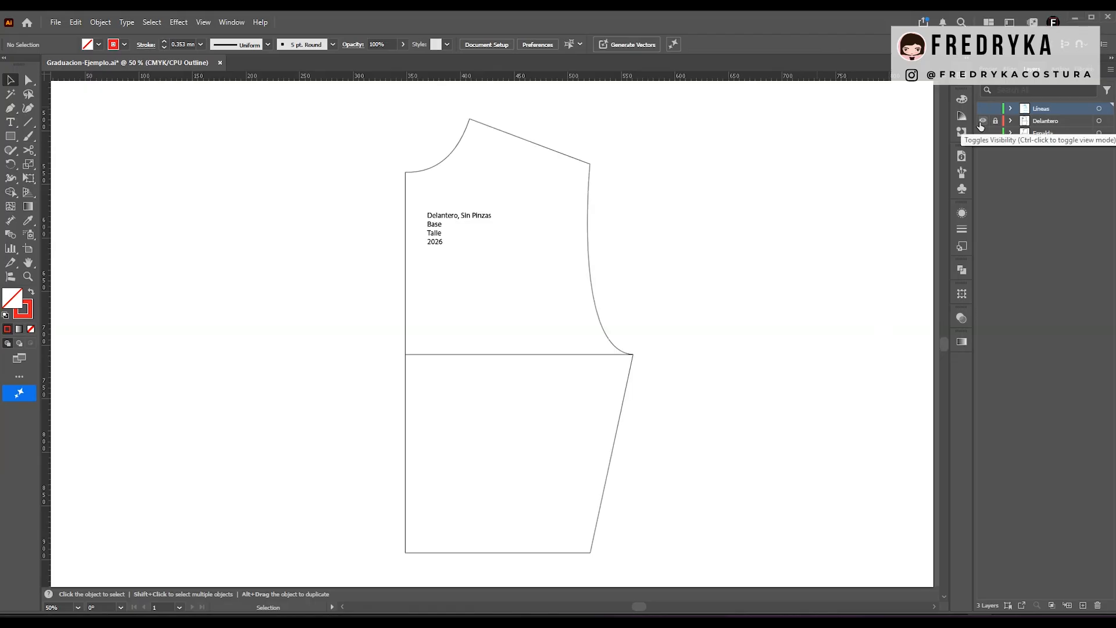
key("ctrl+y")
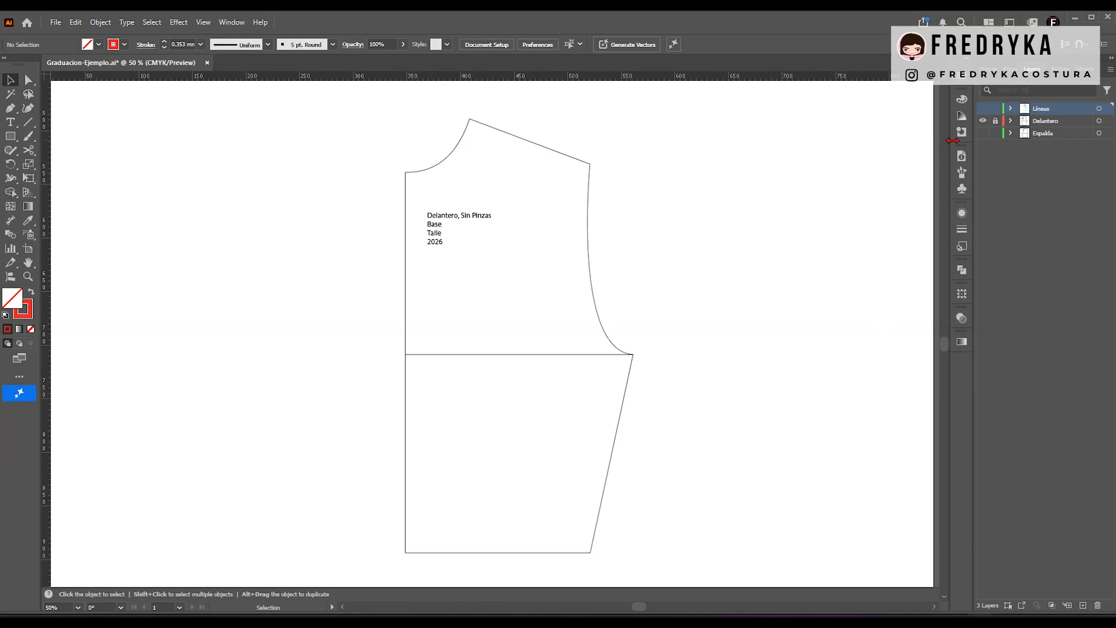
- Unlock and ungroup the front bodice pattern on the Delantero layer and hide its text label
left_click(995, 121)
left_click(1010, 121)
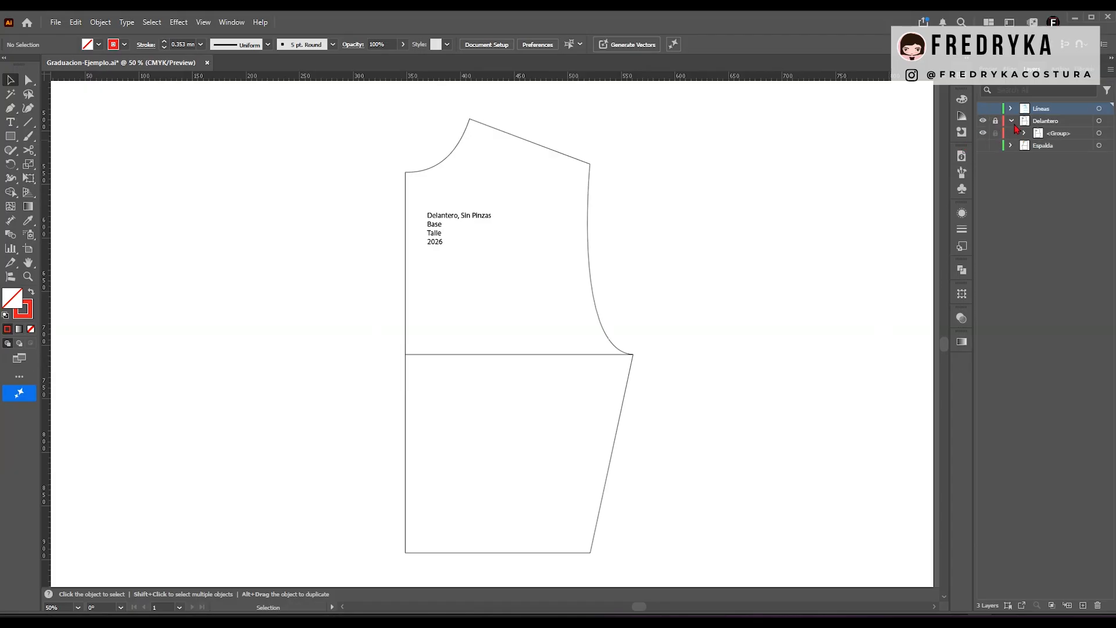
left_click(995, 121)
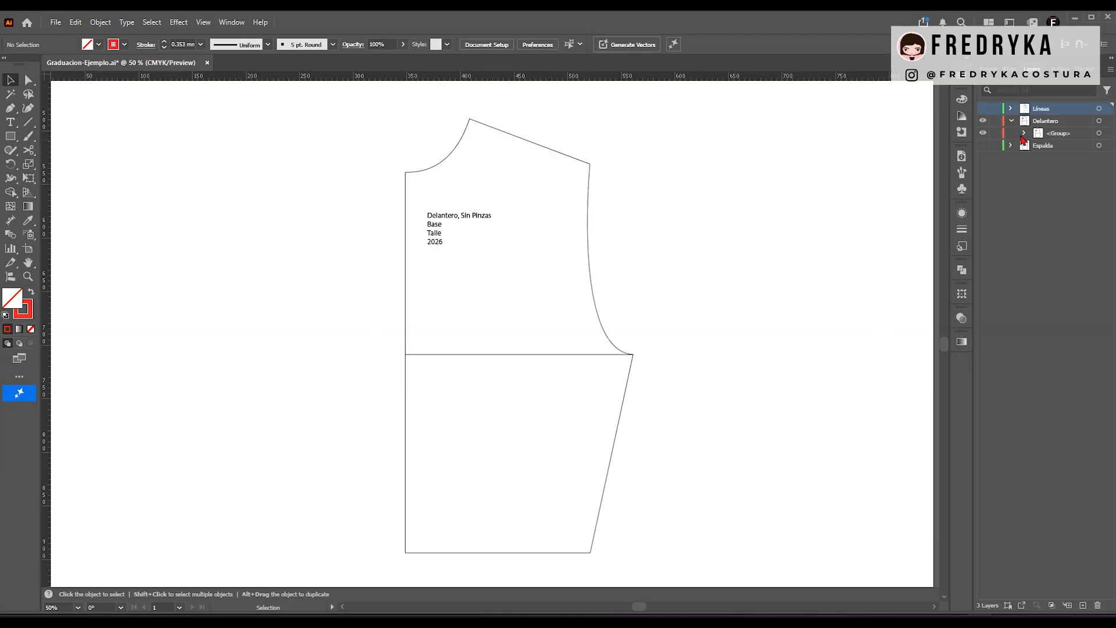
left_click(1098, 133)
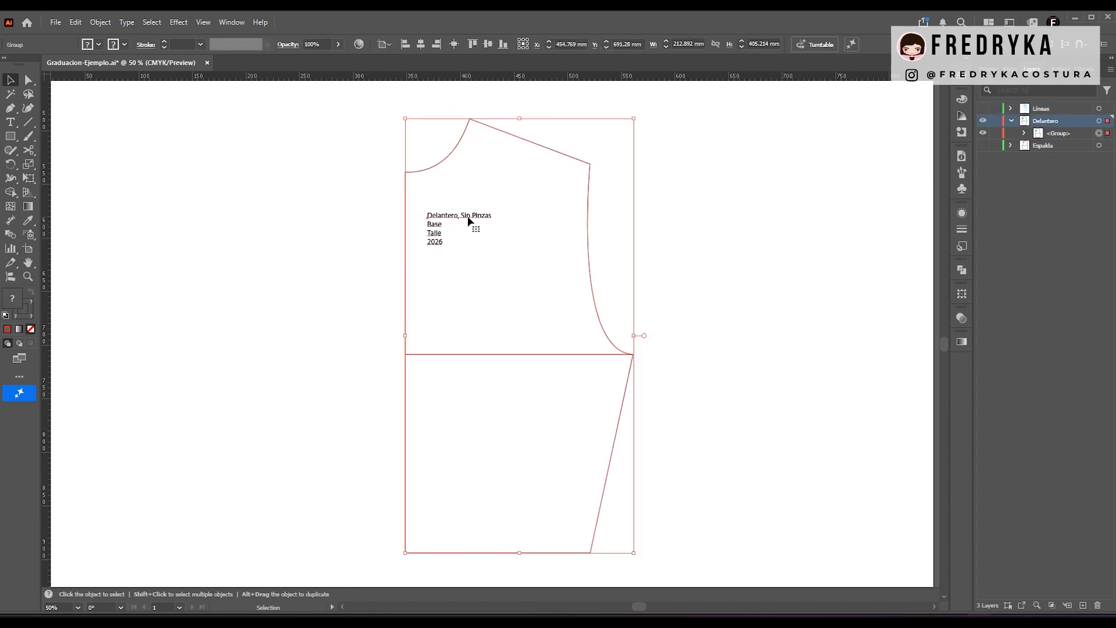
right_click(487, 239)
left_click(509, 358)
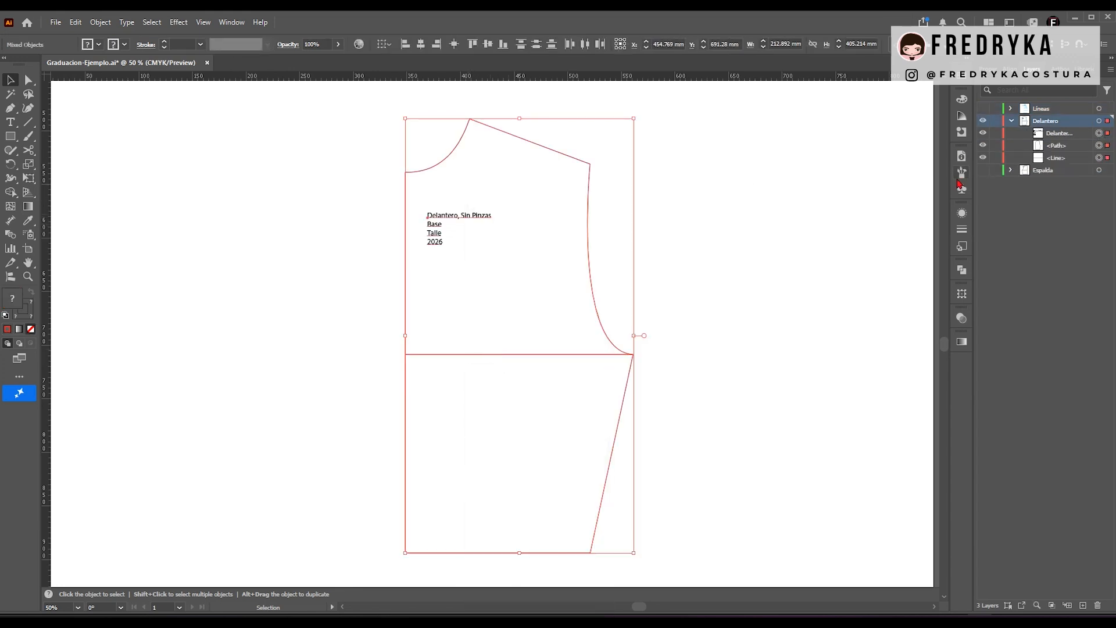
left_click(982, 134)
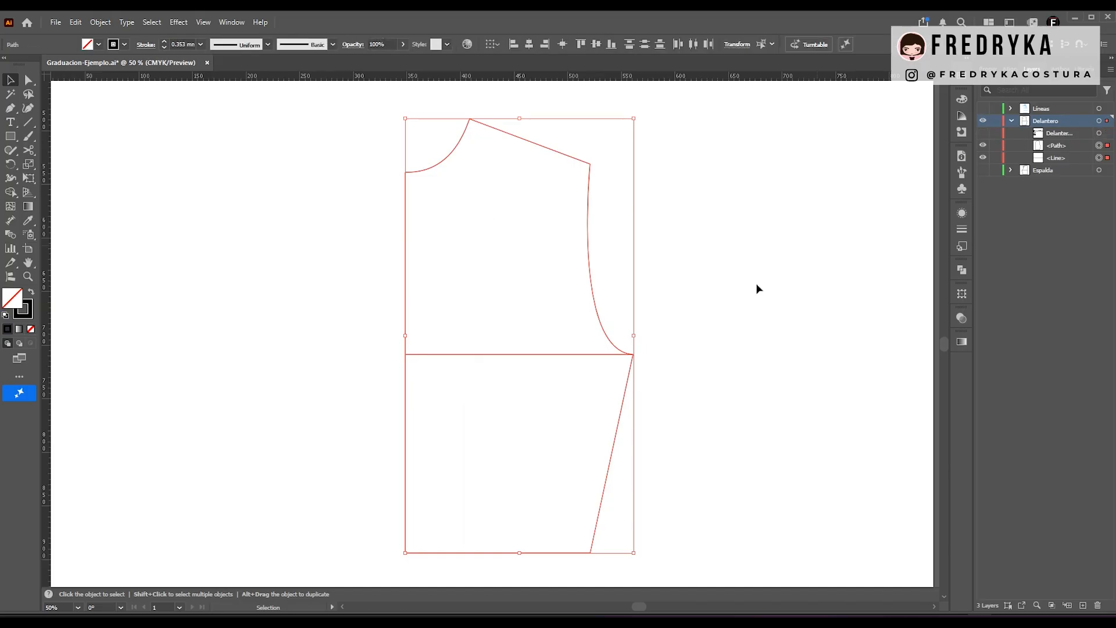
left_click(739, 300)
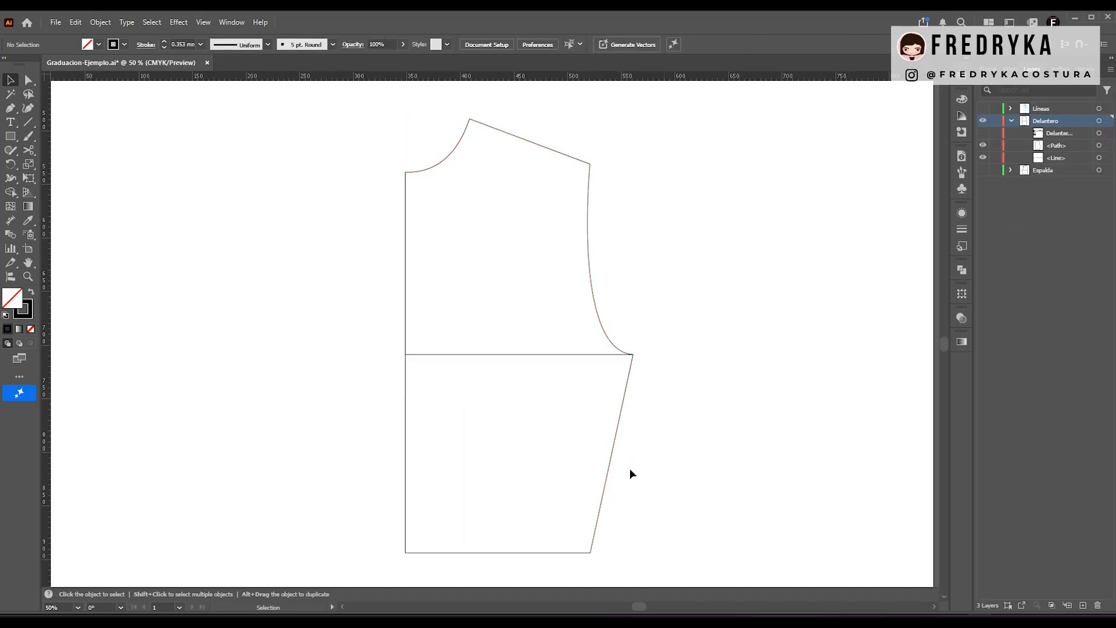
- Move the waist's side anchor point horizontally until it is straight below the underarm point, making the side seam vertical
key("a")
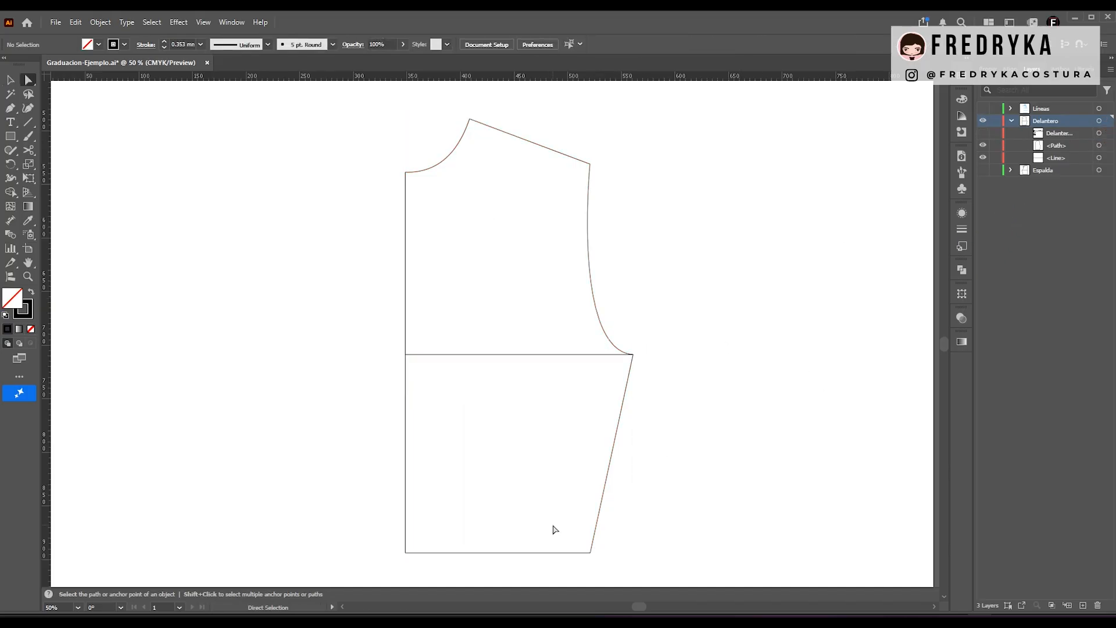
left_click(591, 553)
left_click_drag(591, 552, 634, 549)
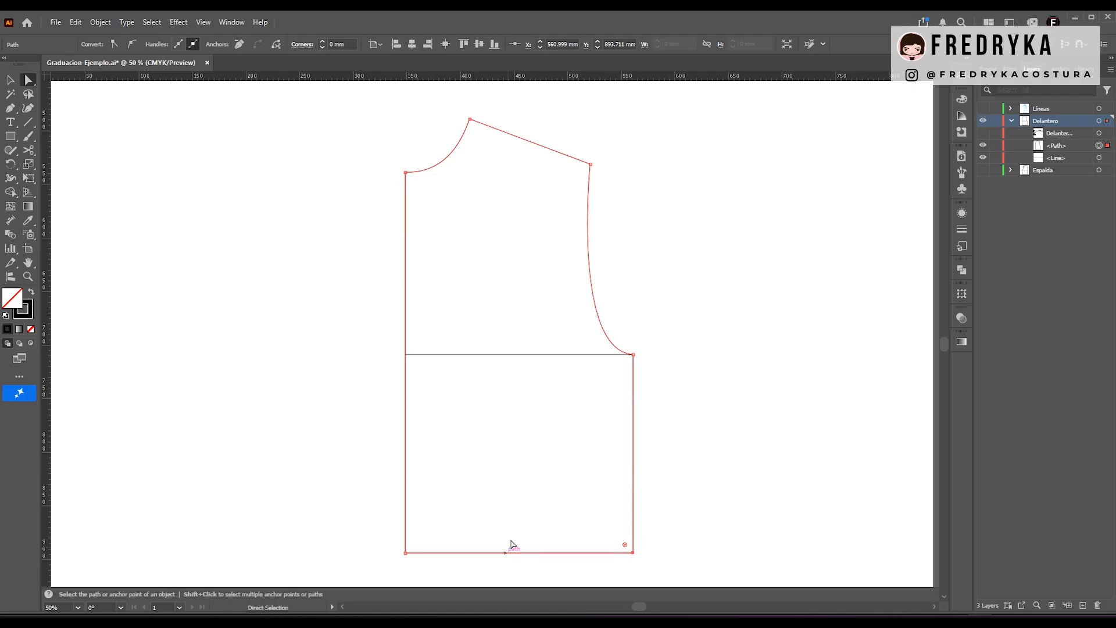
- Place a horizontal guide along the bodice's bottom edge and lock it
left_click(504, 472)
scroll(503, 471, "down", 1)
scroll(504, 472, "down", 4)
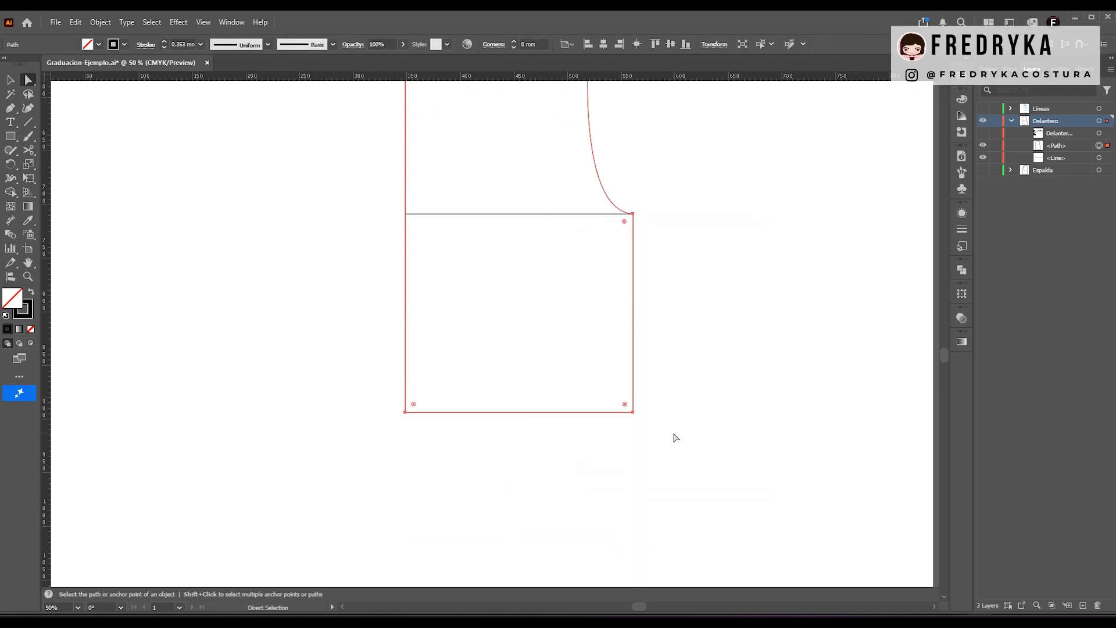
left_click_drag(380, 80, 419, 413)
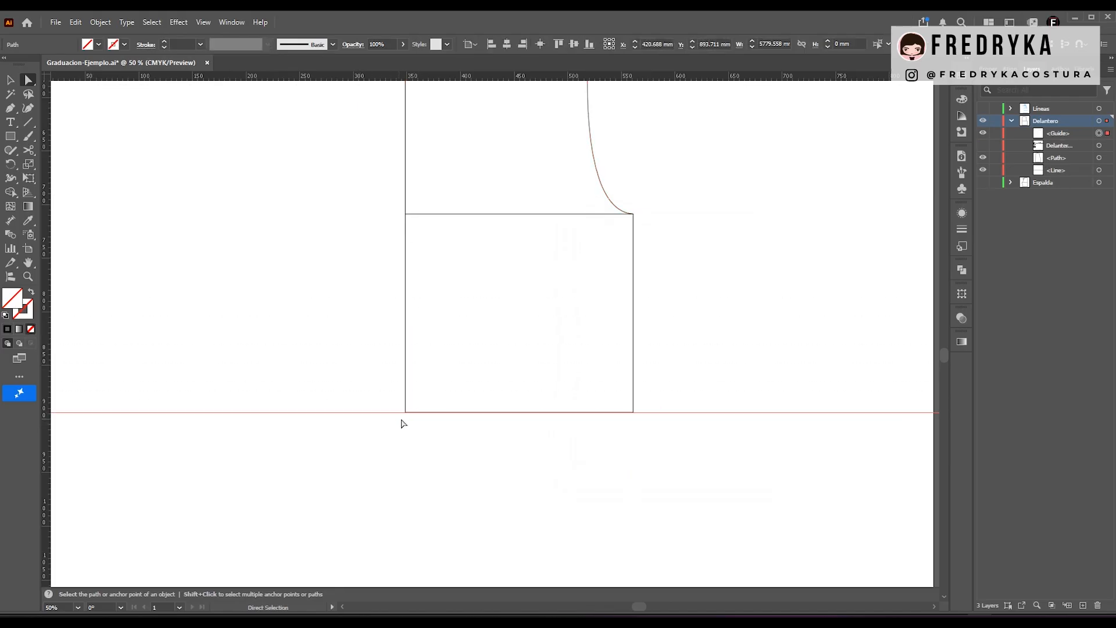
left_click(995, 133)
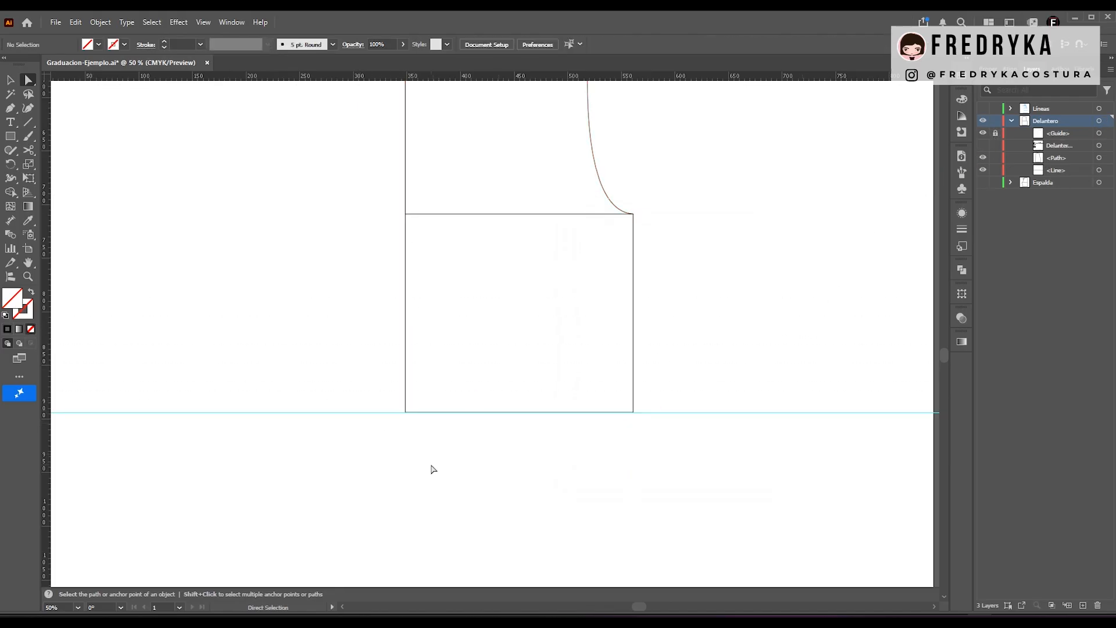
- Move the bodice's two bottom anchor points 0 mm horizontally and 210 mm vertically to lengthen the pattern
left_click(406, 413)
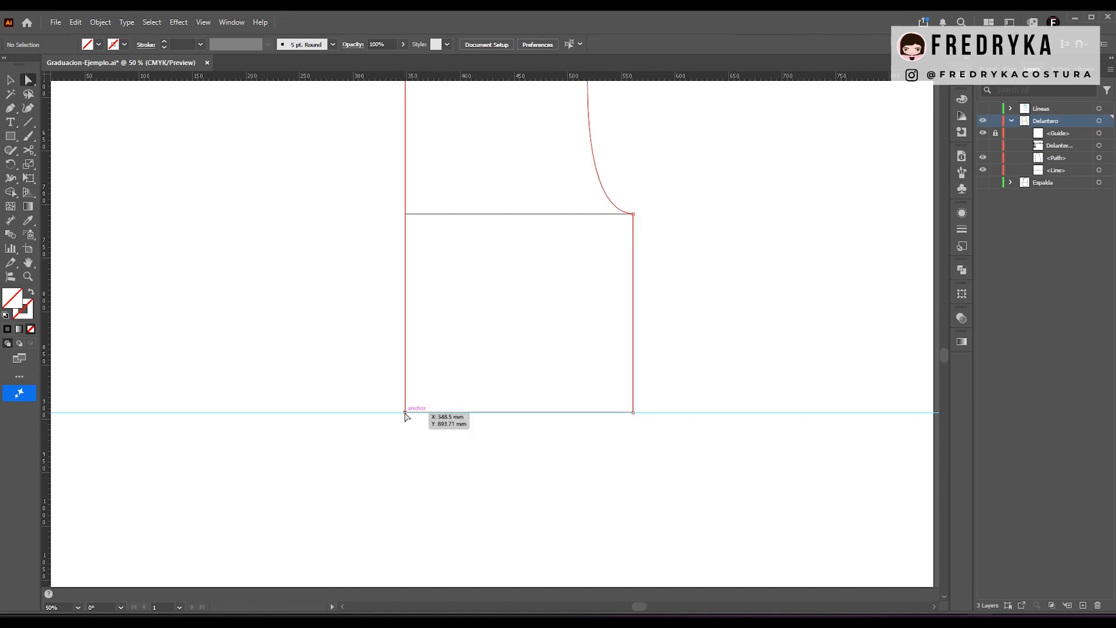
left_click(632, 414, "shift")
right_click(632, 414)
mouse_move(662, 524)
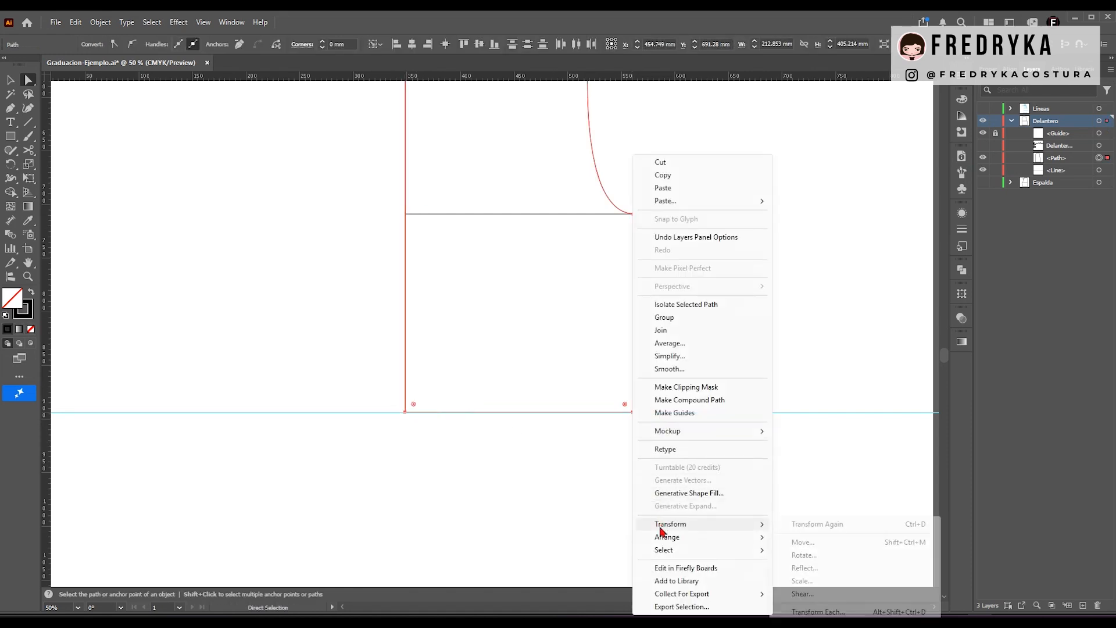
left_click(802, 542)
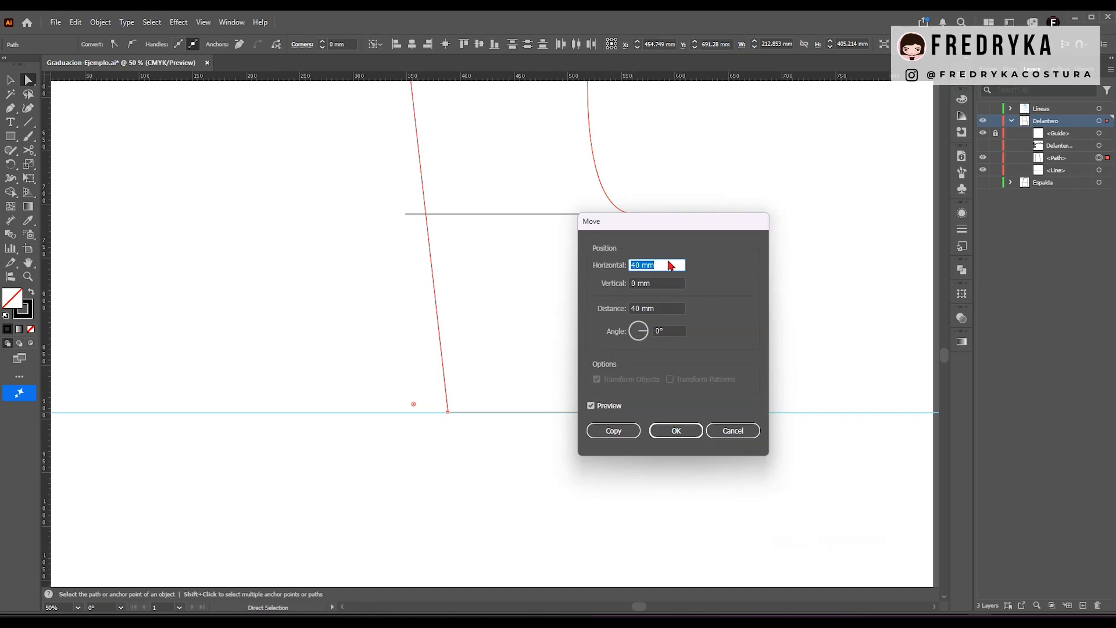
type("0")
left_click(632, 283)
type("21")
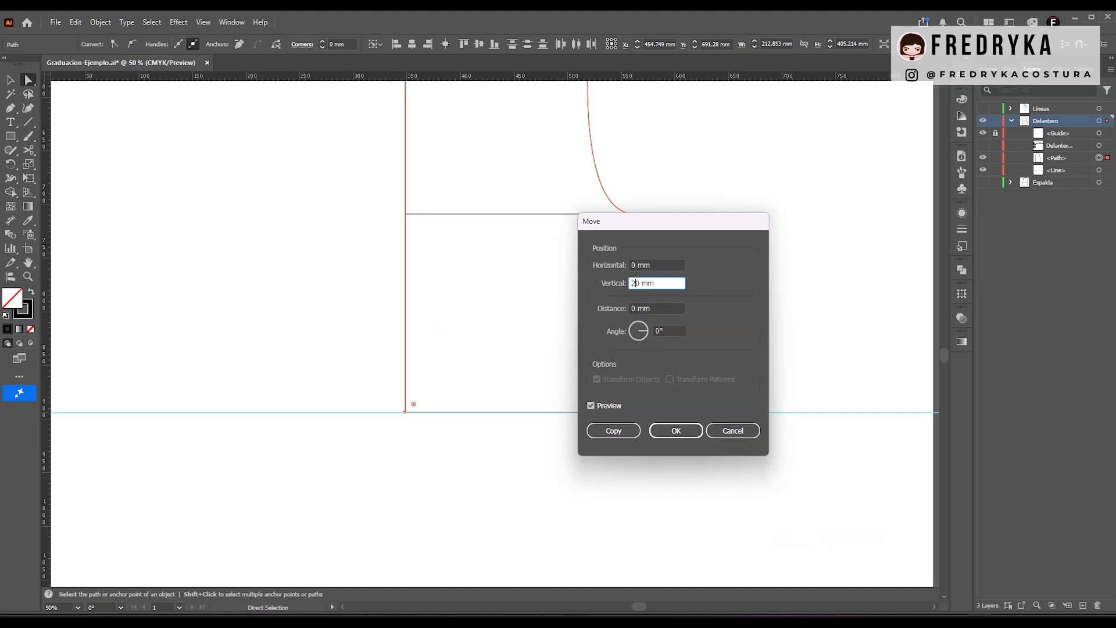
left_click(637, 265)
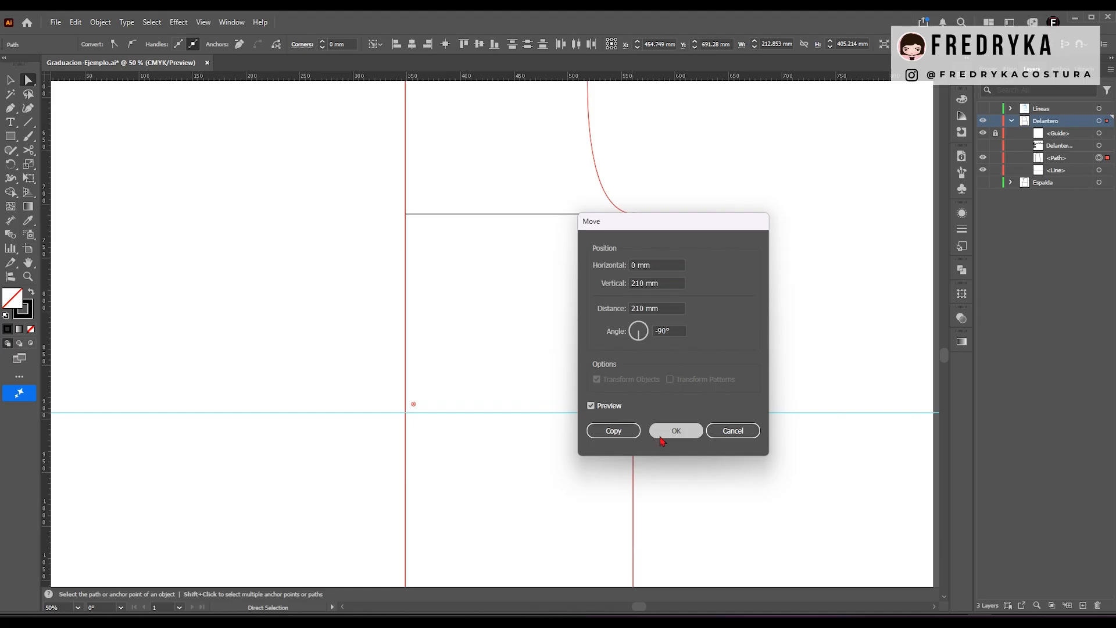
left_click(674, 430)
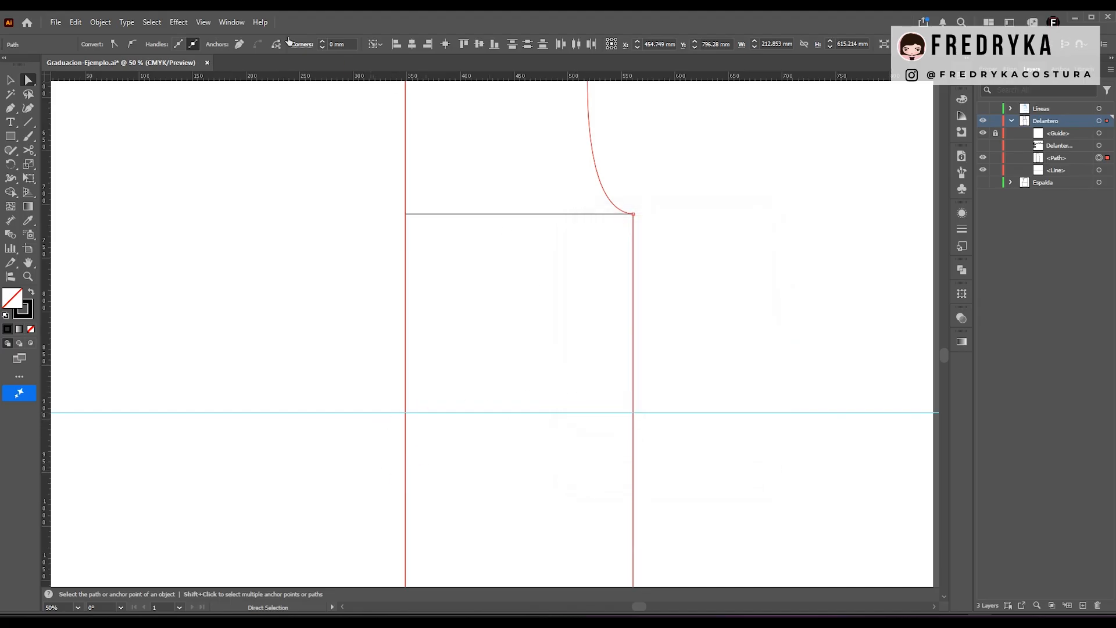
- Draw a waistline segment across the pattern along the guide, from side seam to centre front, and delete the guide
left_click(28, 121)
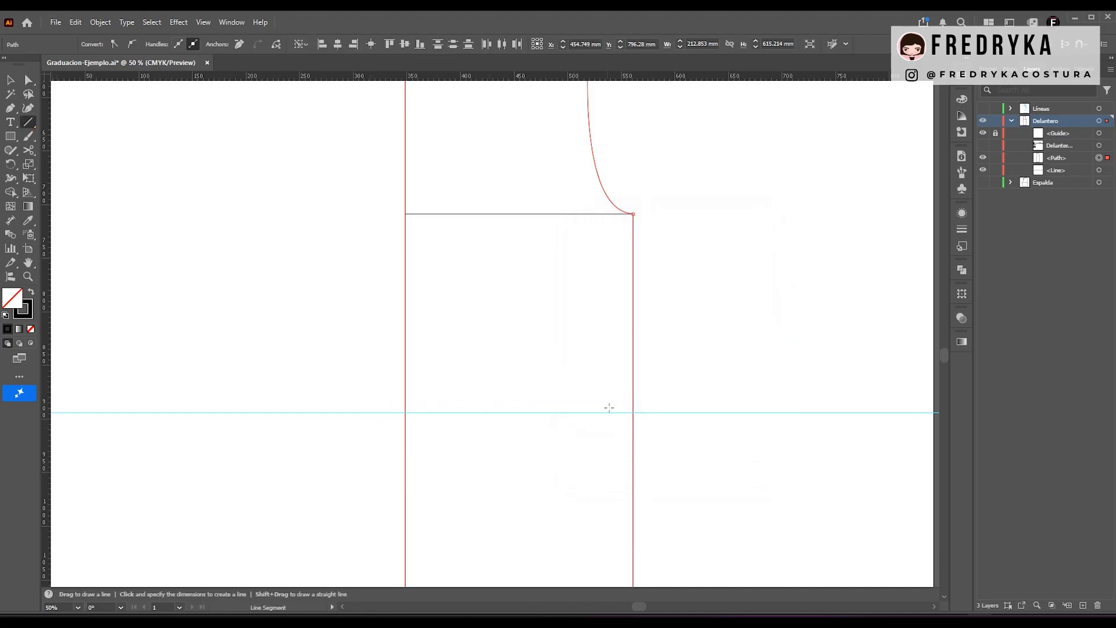
left_click_drag(633, 412, 405, 431)
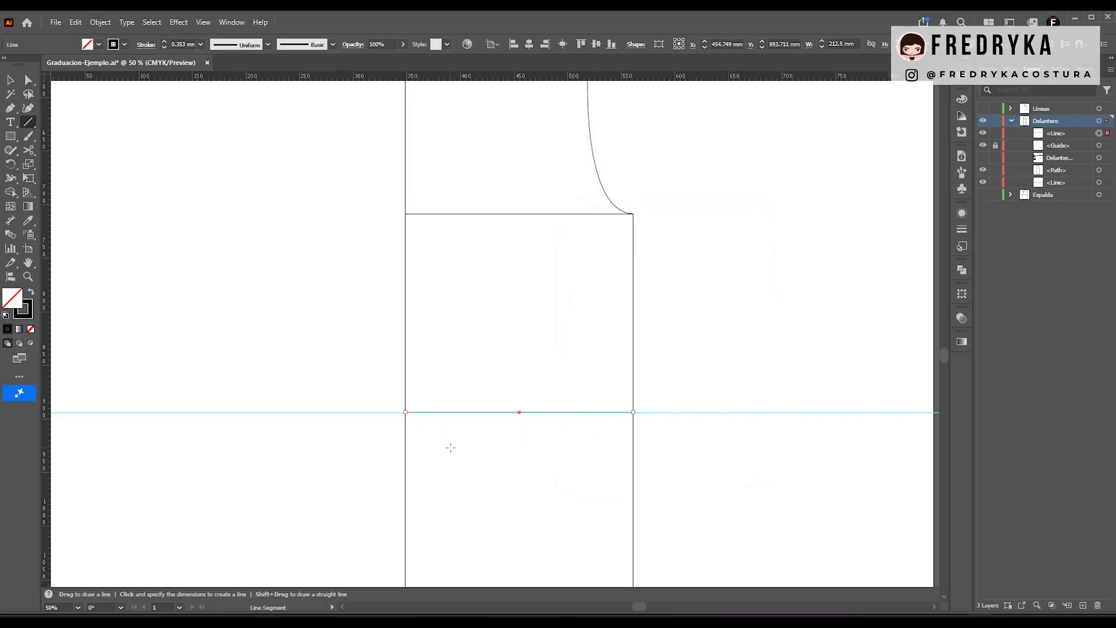
left_click(1066, 150)
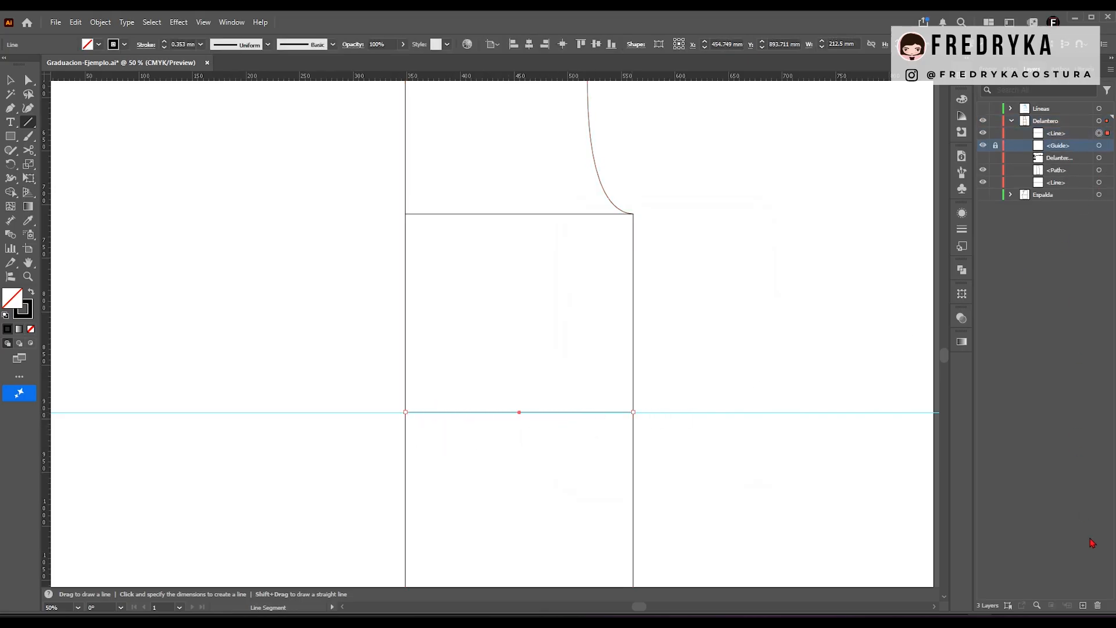
left_click(1097, 605)
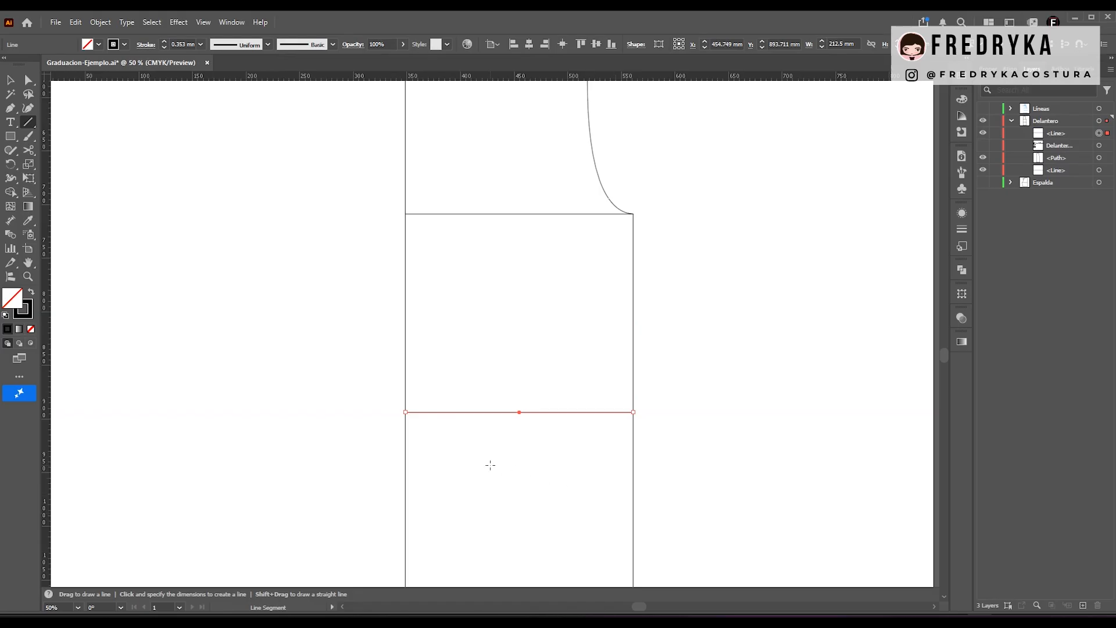
key("ctrl+minus")
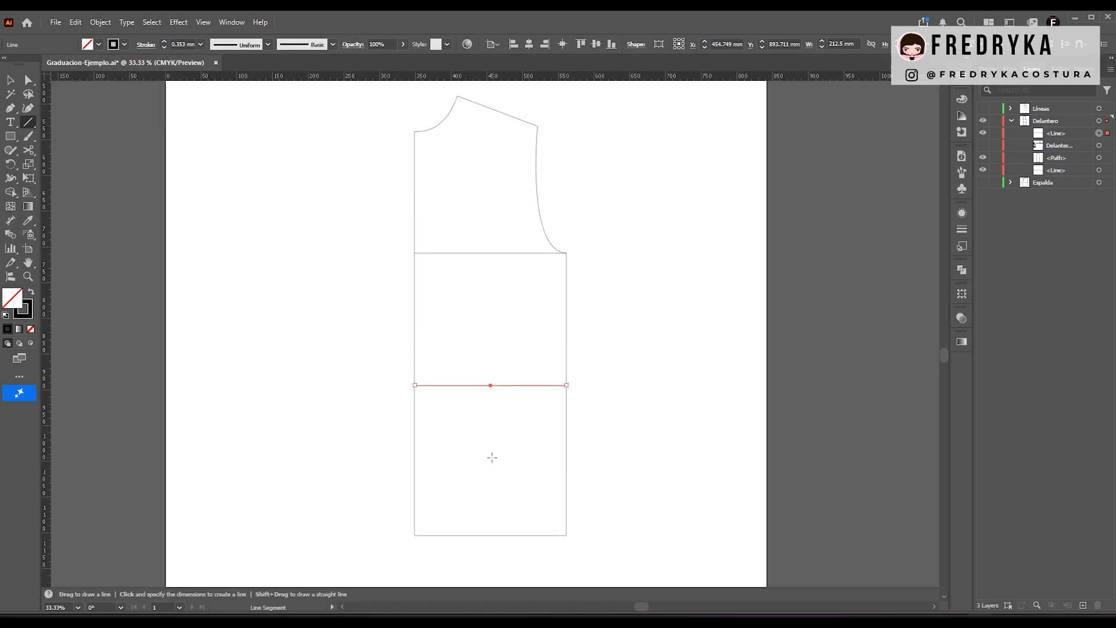
key("v")
left_click(639, 437)
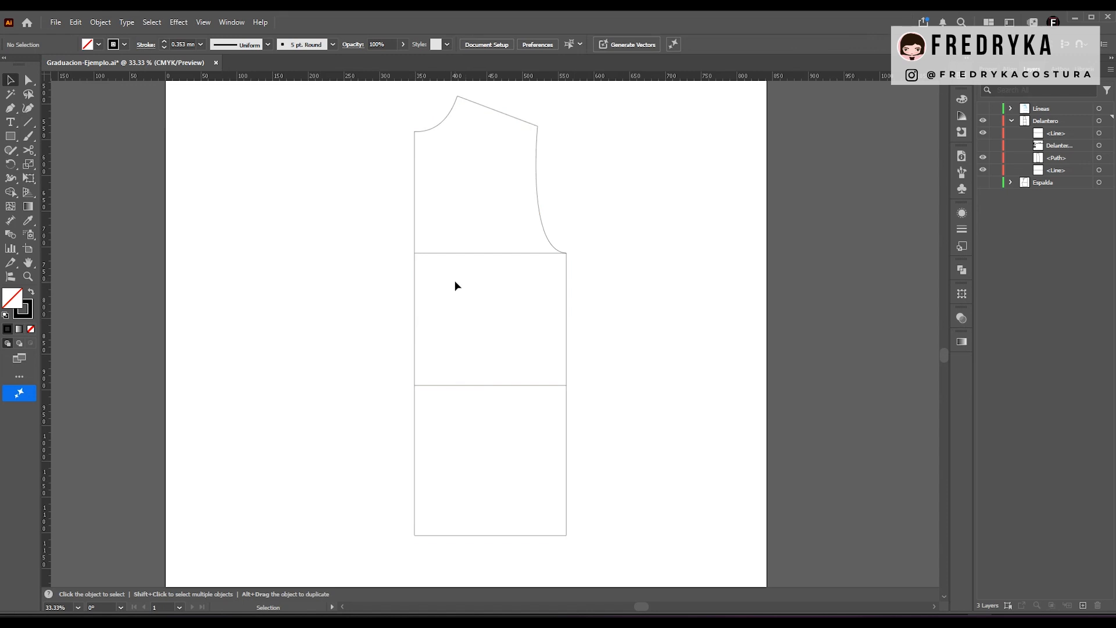
- Show the Lineas layer and move its lowest horizontal line down onto the pattern's hem
left_click(983, 109)
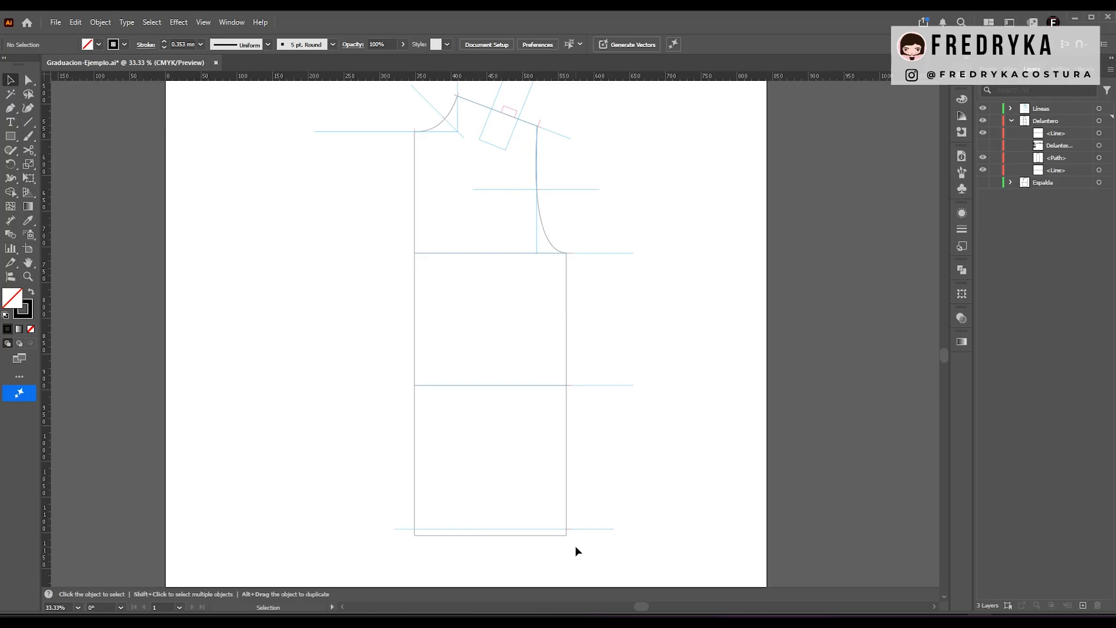
left_click_drag(570, 522, 579, 535)
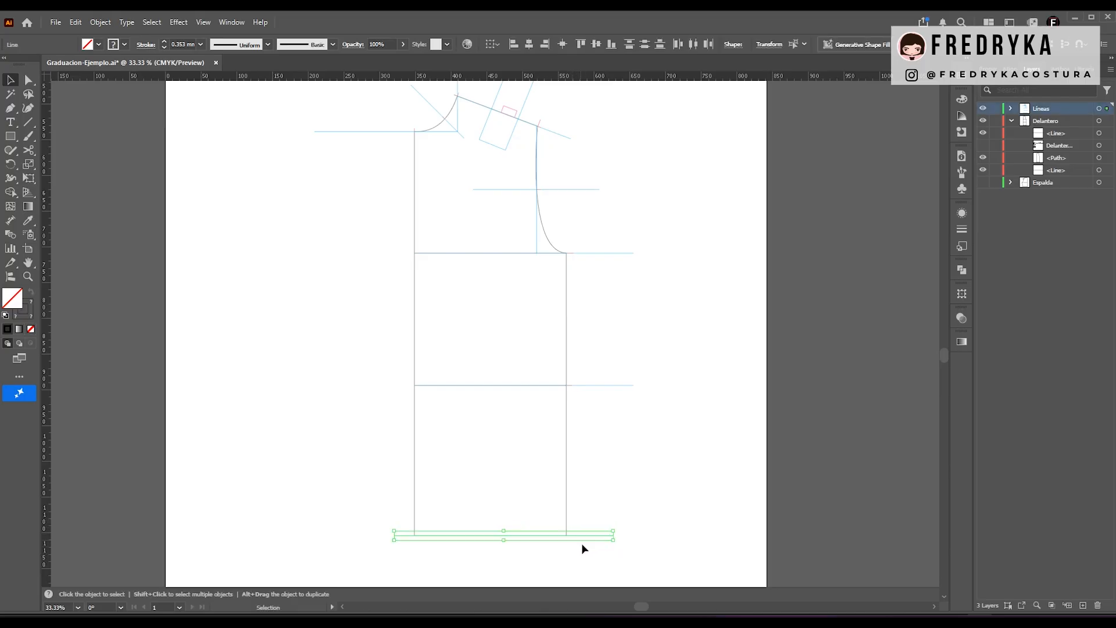
left_click(584, 554)
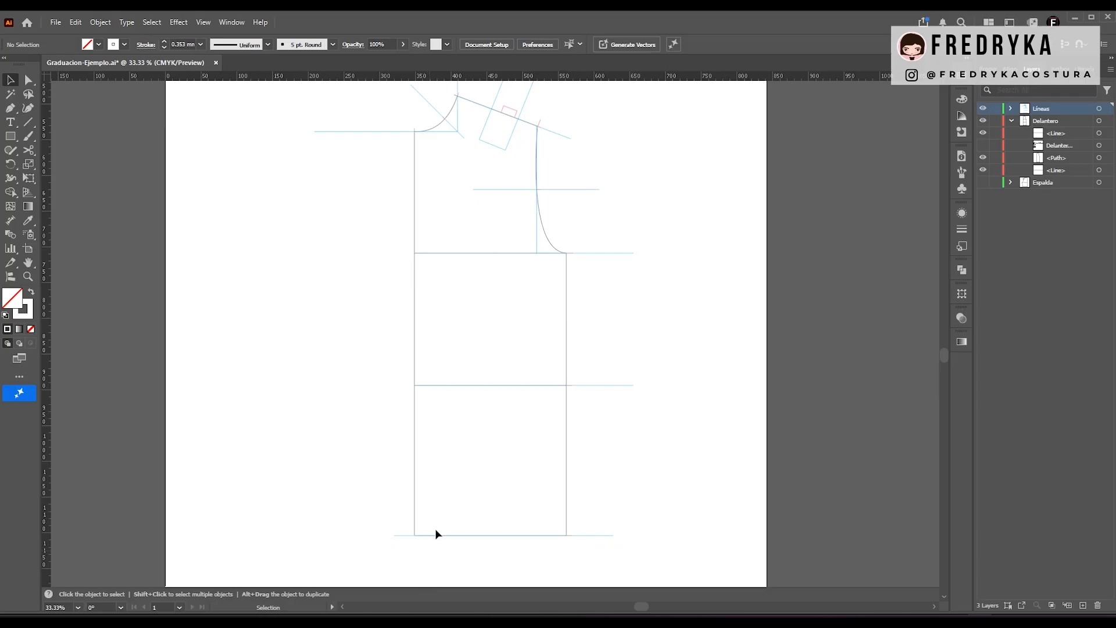
- Collapse the Delantero layer and rename it Delantero S
scroll(581, 291, "up", 2)
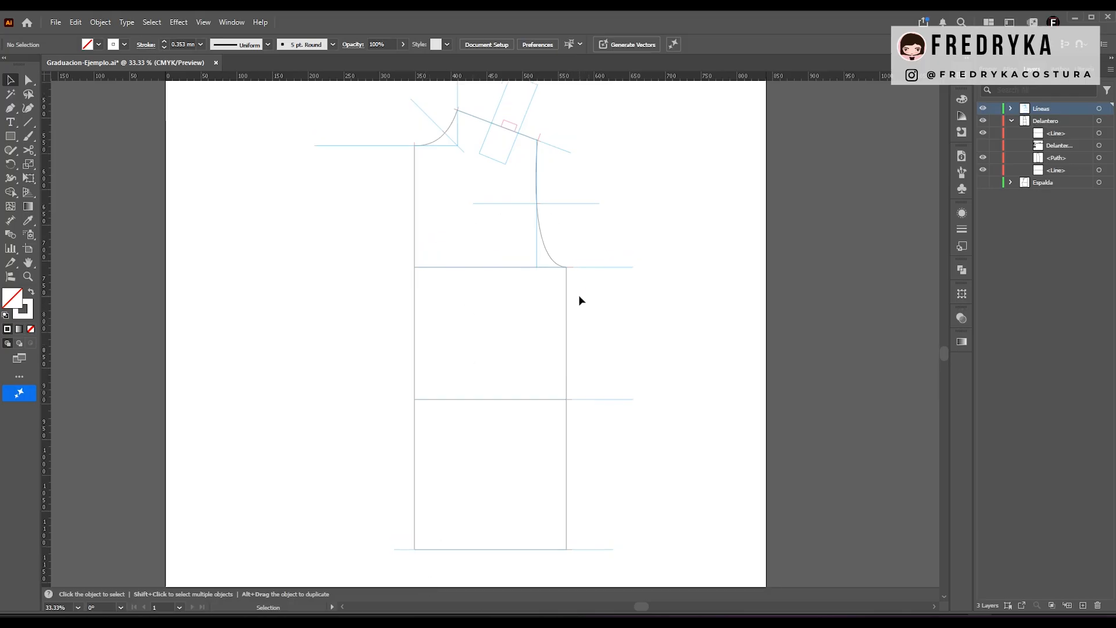
left_click(1011, 120)
double_click(1066, 122)
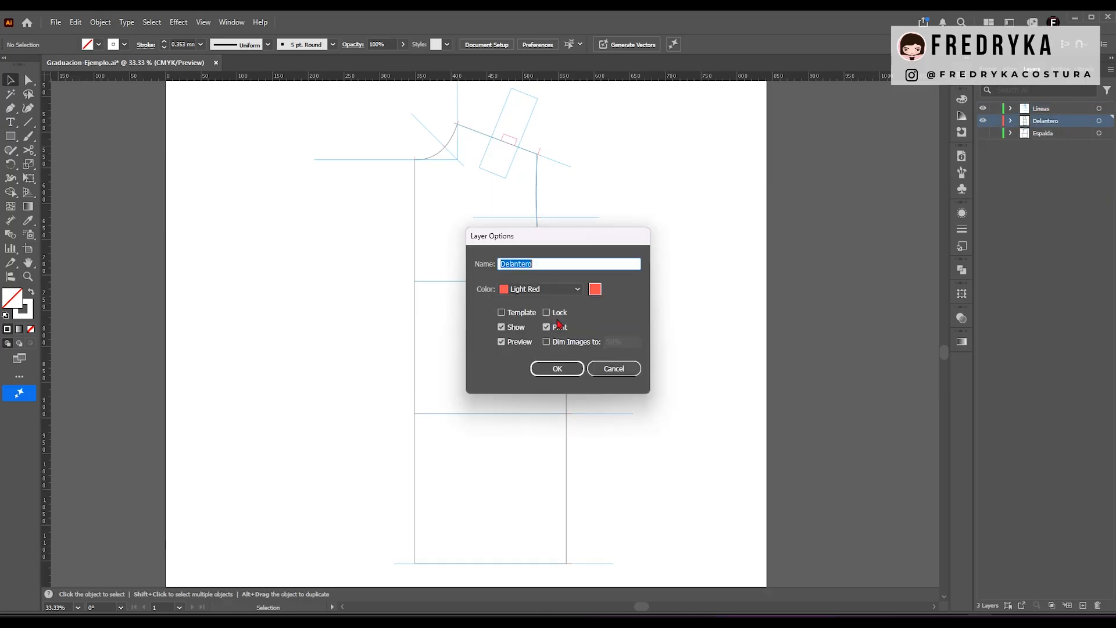
left_click(545, 267)
type("S")
key("Return")
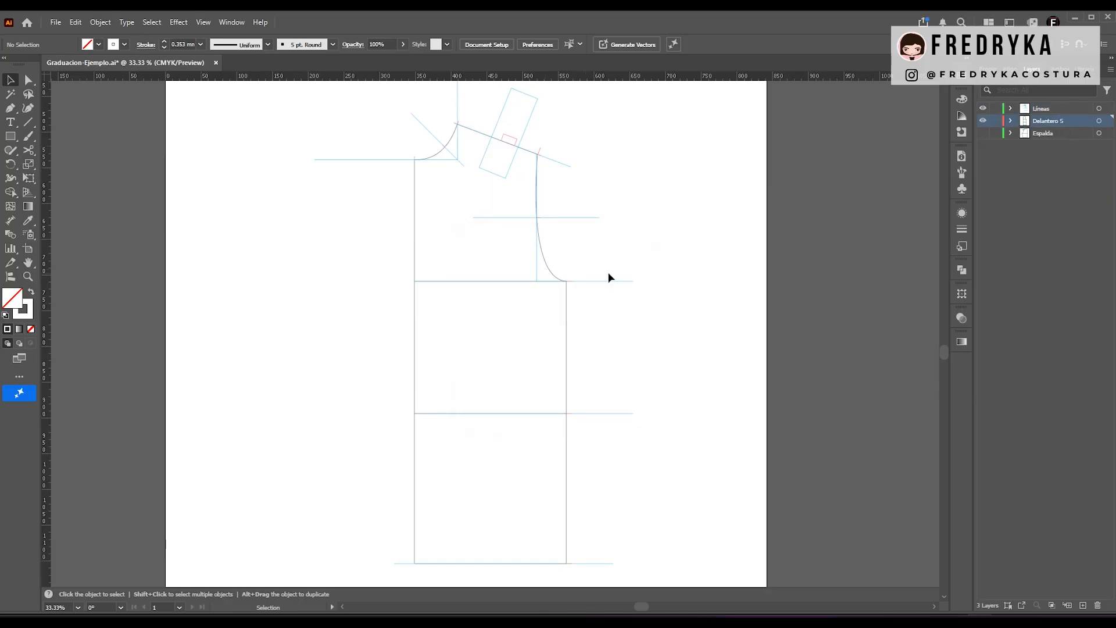
- Duplicate the Delantero S pattern pieces in place on their layer and group the copy
left_click(1098, 121)
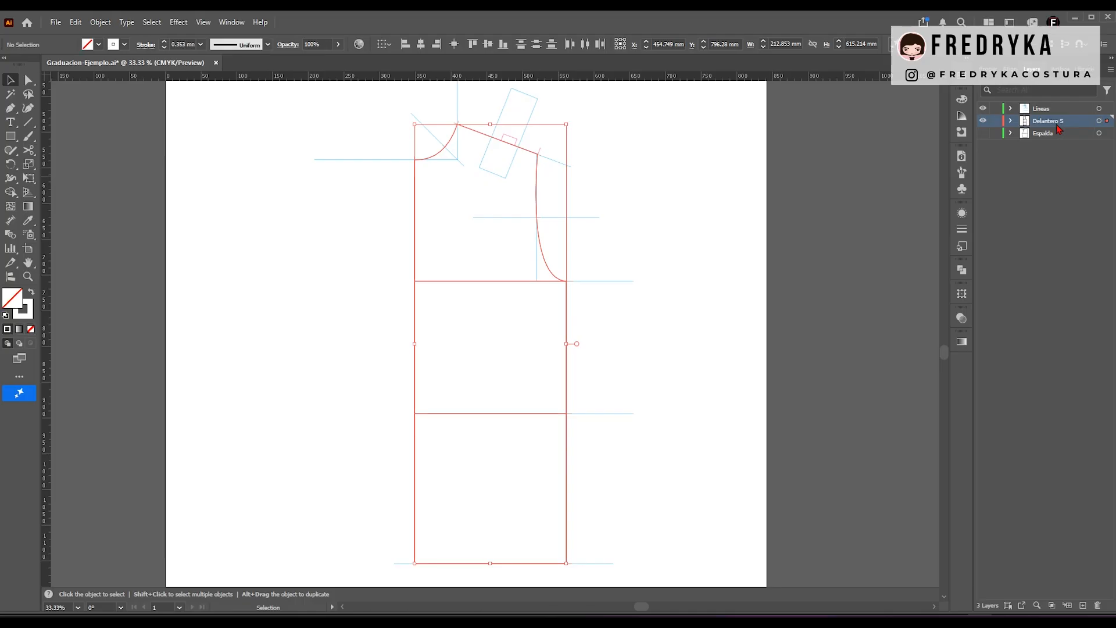
left_click(1011, 121)
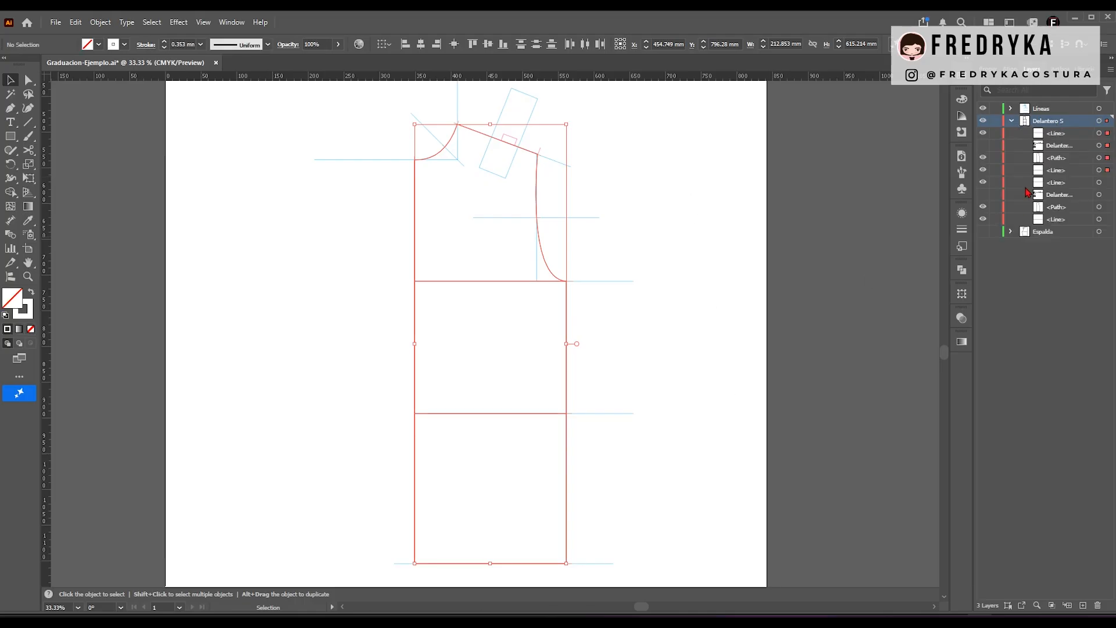
right_click(569, 309)
left_click(598, 423)
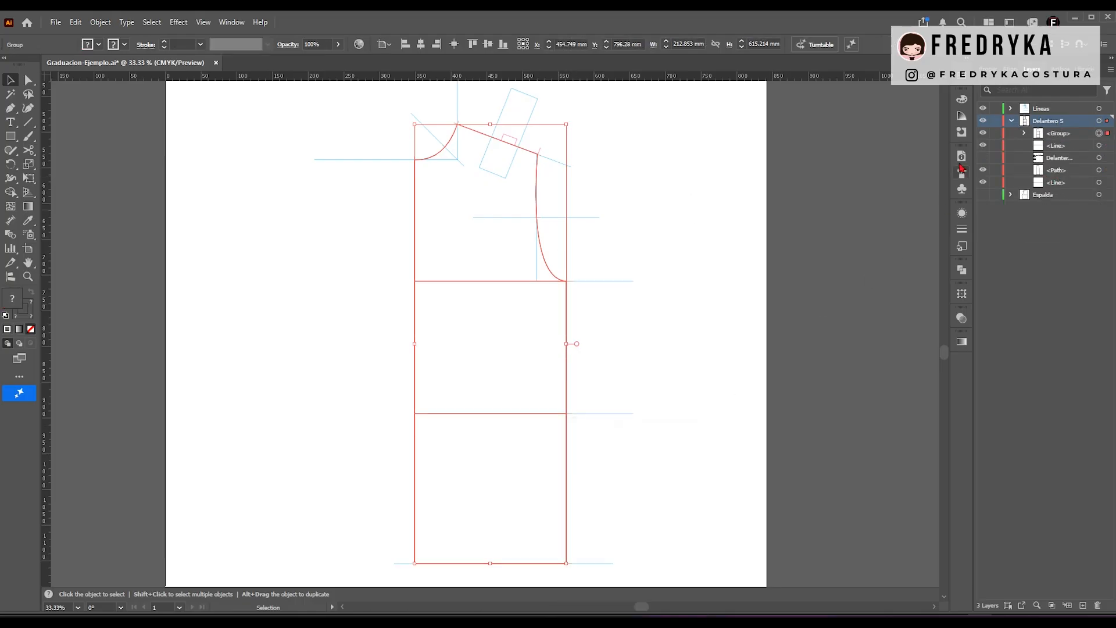
- Create a new layer named Delantero M and move the grouped pattern copy into it
left_click(1082, 605)
double_click(1041, 120)
key("BackSpace")
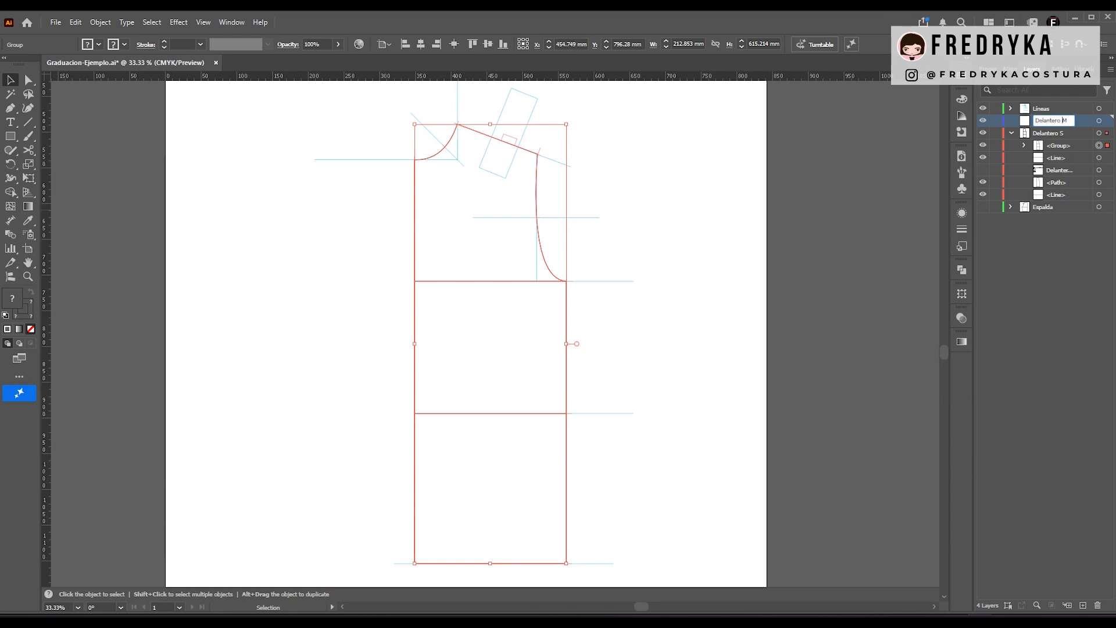
key("Return")
left_click_drag(1055, 145, 1029, 122)
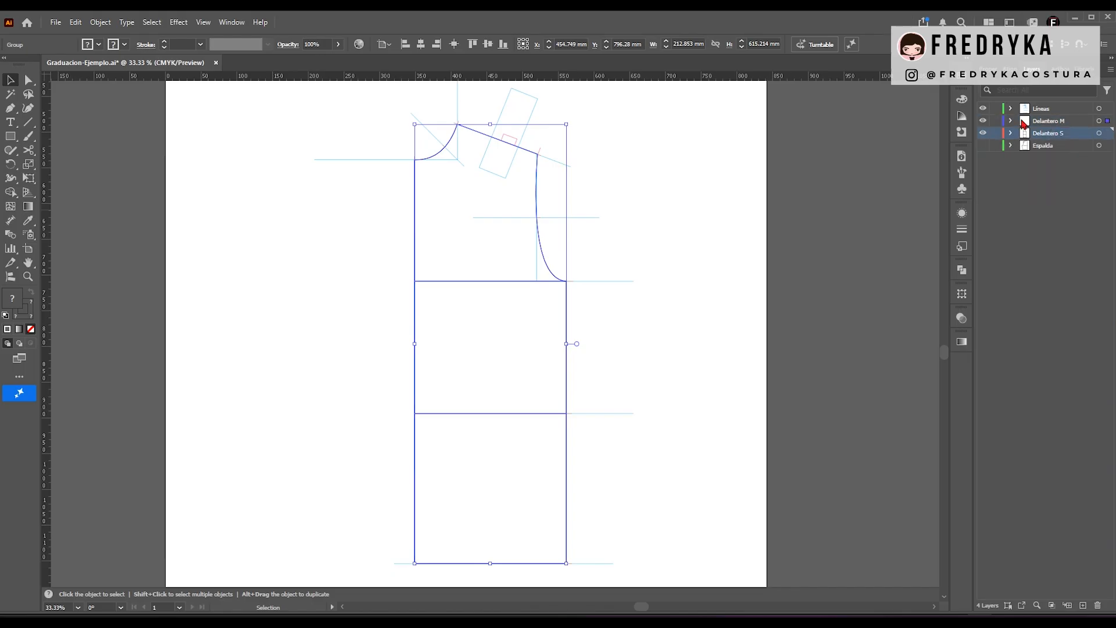
- Expand the Delantero M layer, then collapse and lock the Delantero S layer
left_click(1011, 120)
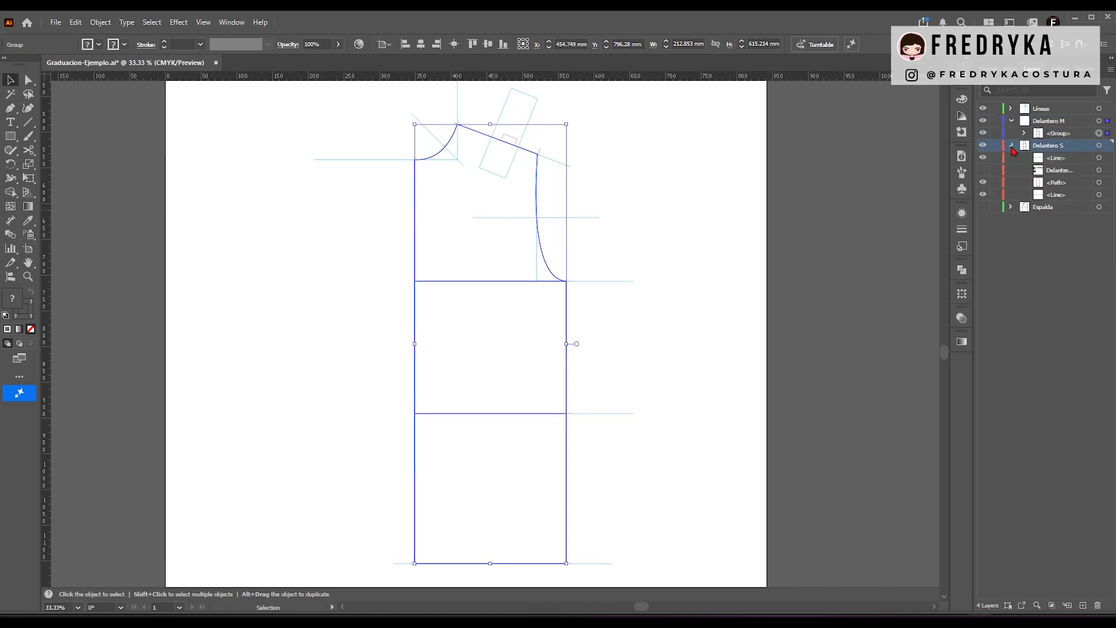
left_click(983, 147)
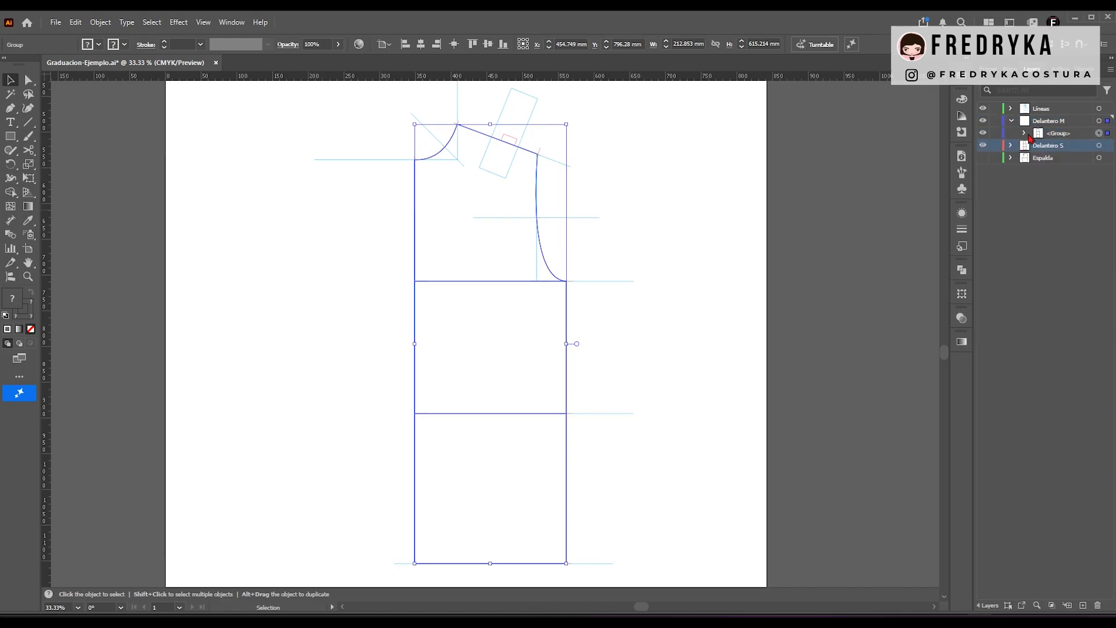
left_click(995, 145)
- Ungroup the pattern copy in the Delantero M layer and clear the selection
left_click(1032, 135)
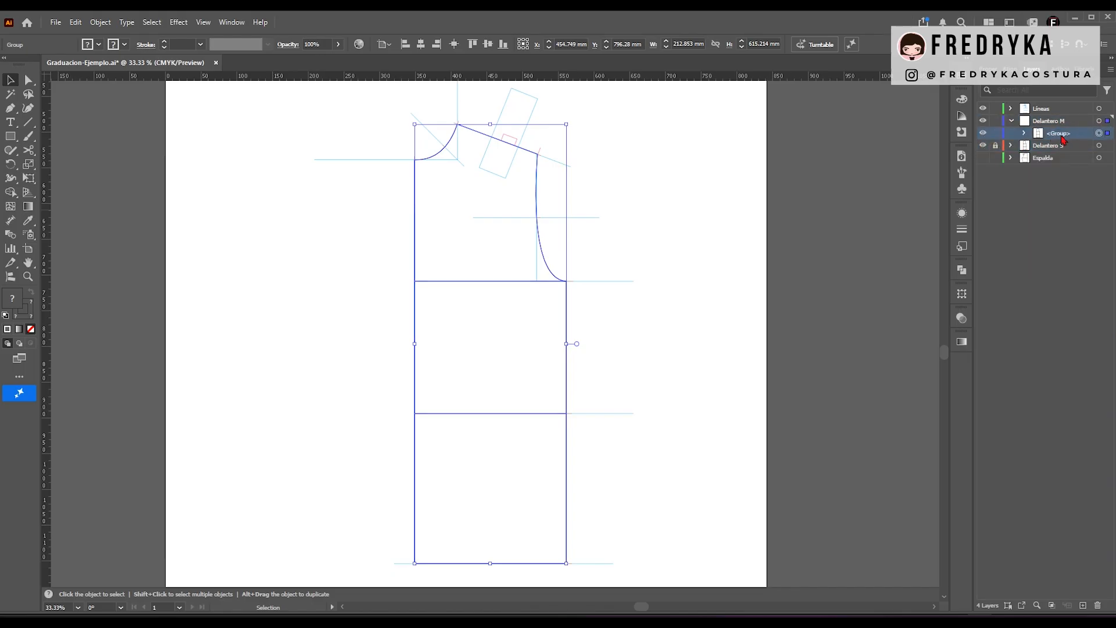
right_click(556, 249)
left_click(578, 368)
left_click(593, 362)
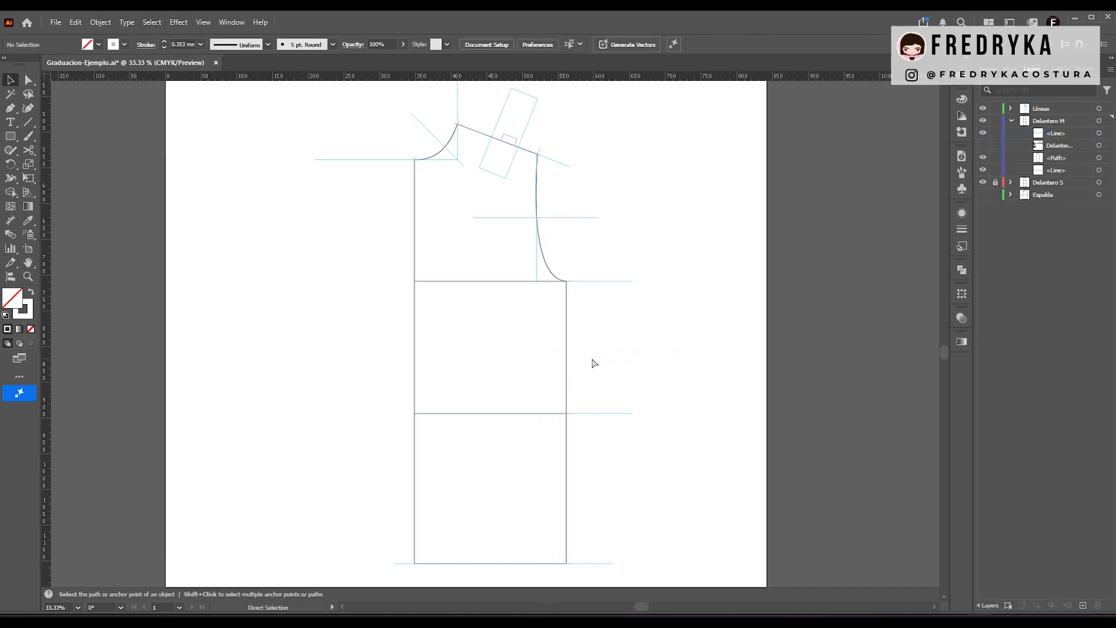
- Lock the Lineas layer so the pattern's underarm anchor can be selected instead of the guide line
key("ctrl+equal")
scroll(593, 363, "up", 3)
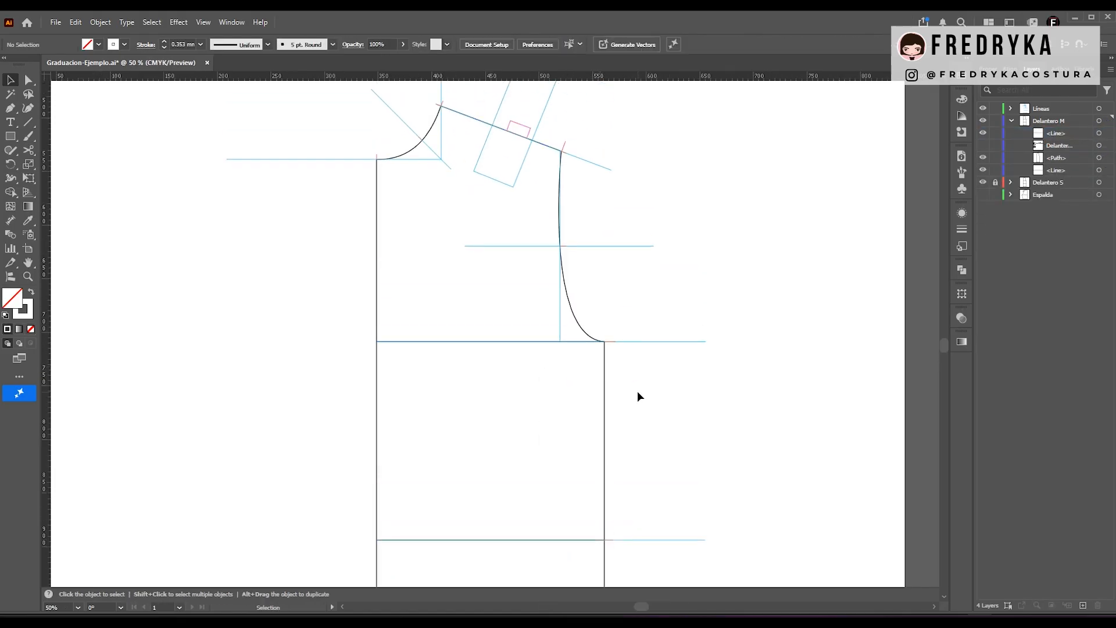
key("a")
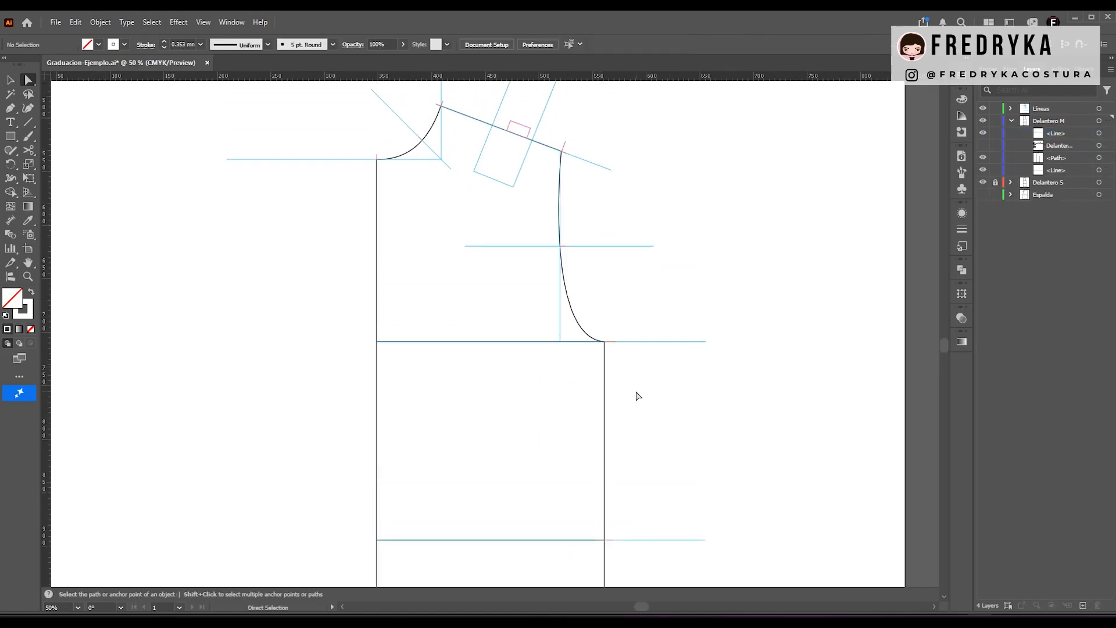
left_click(603, 343)
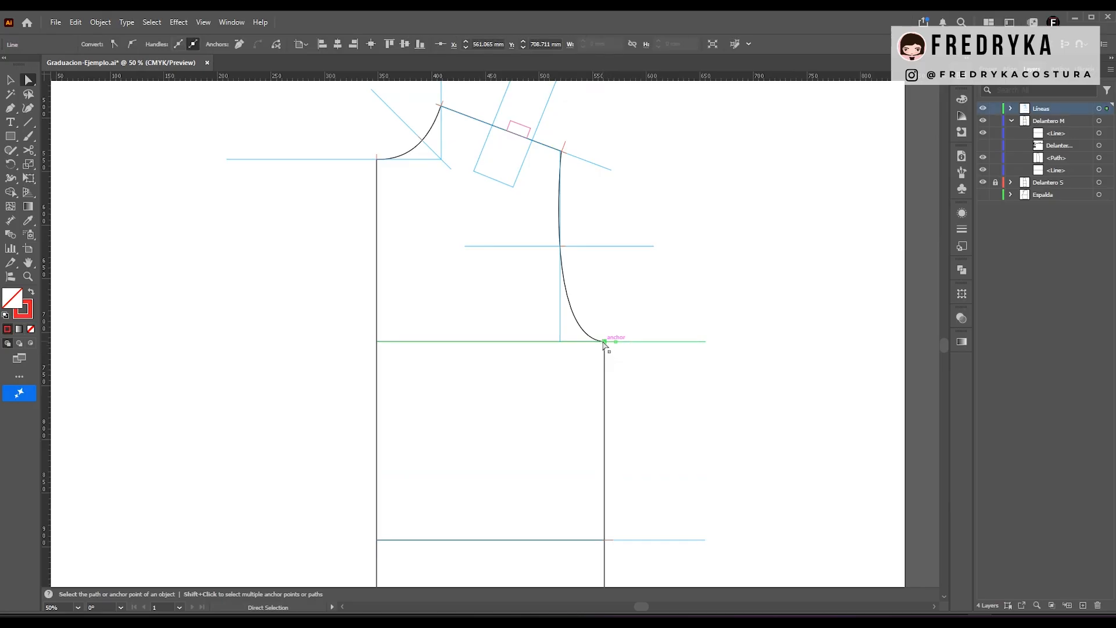
left_click(995, 110)
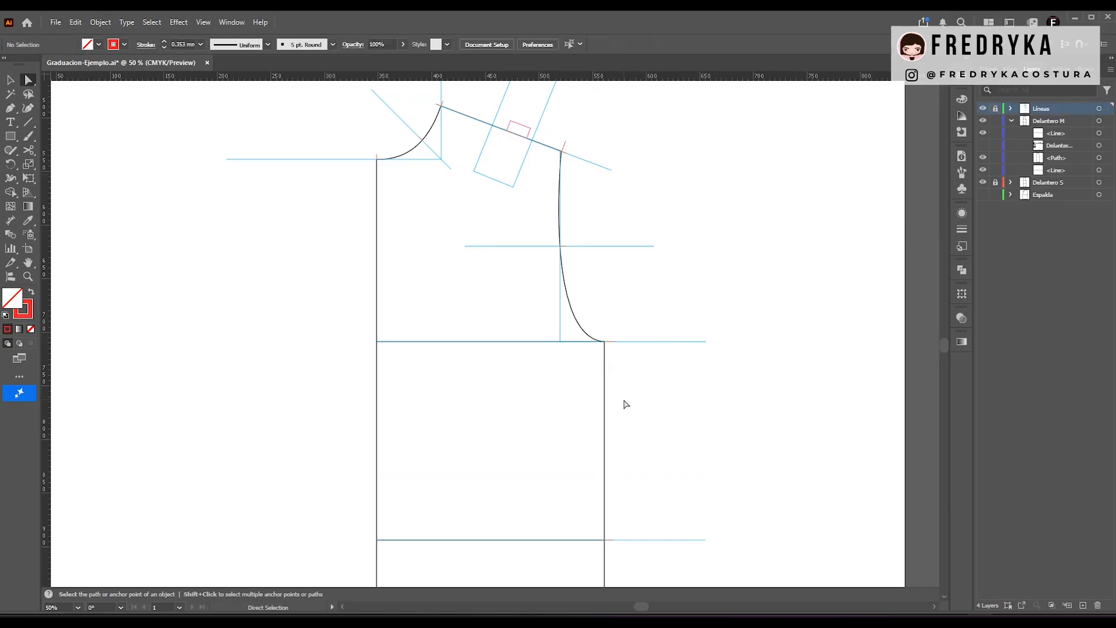
- Select the Delantero M outline at its underarm anchor point and give it a green stroke
left_click(604, 342)
scroll(622, 377, "down", 2)
scroll(625, 388, "down", 3)
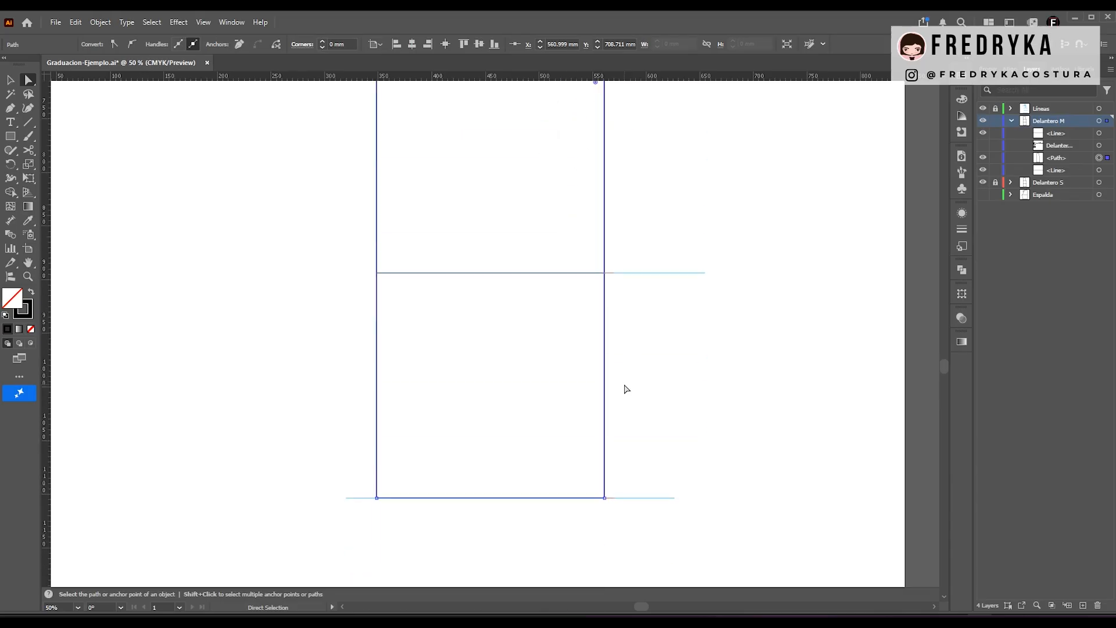
left_click(962, 99)
left_click(844, 119)
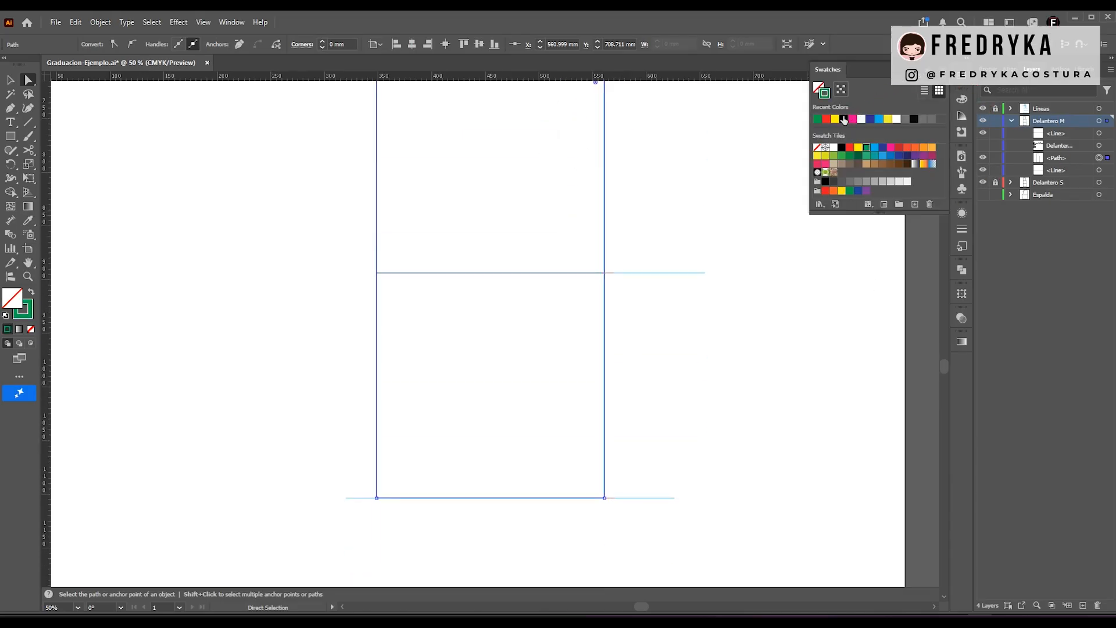
- Move the underarm and side hem anchor points of the Delantero M outline 10 mm horizontally and 0 mm vertically
left_click(605, 498)
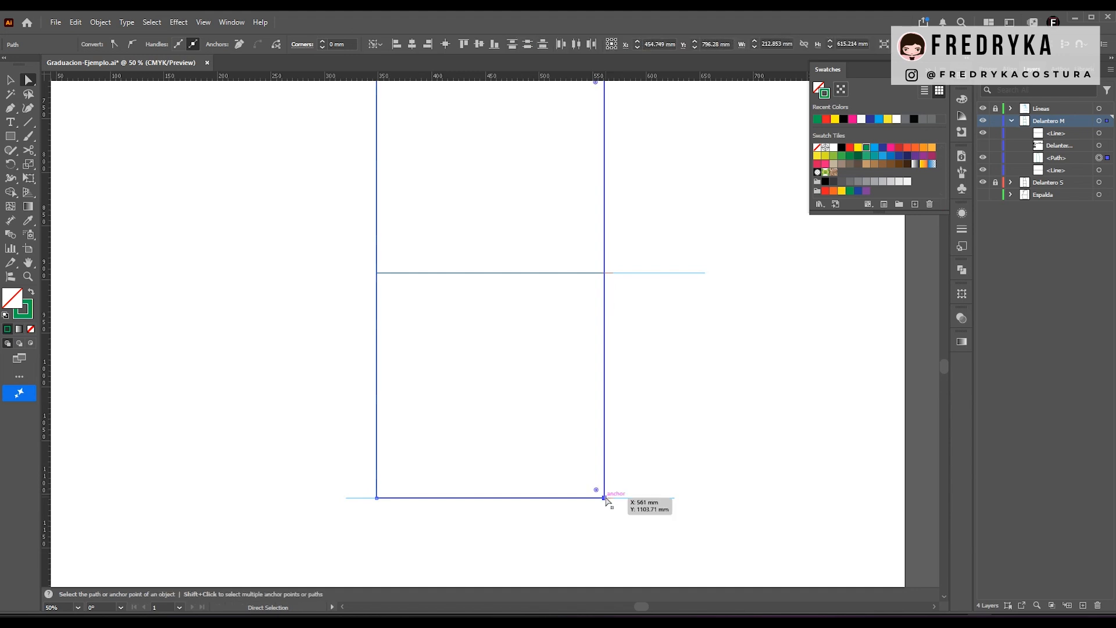
right_click(607, 501)
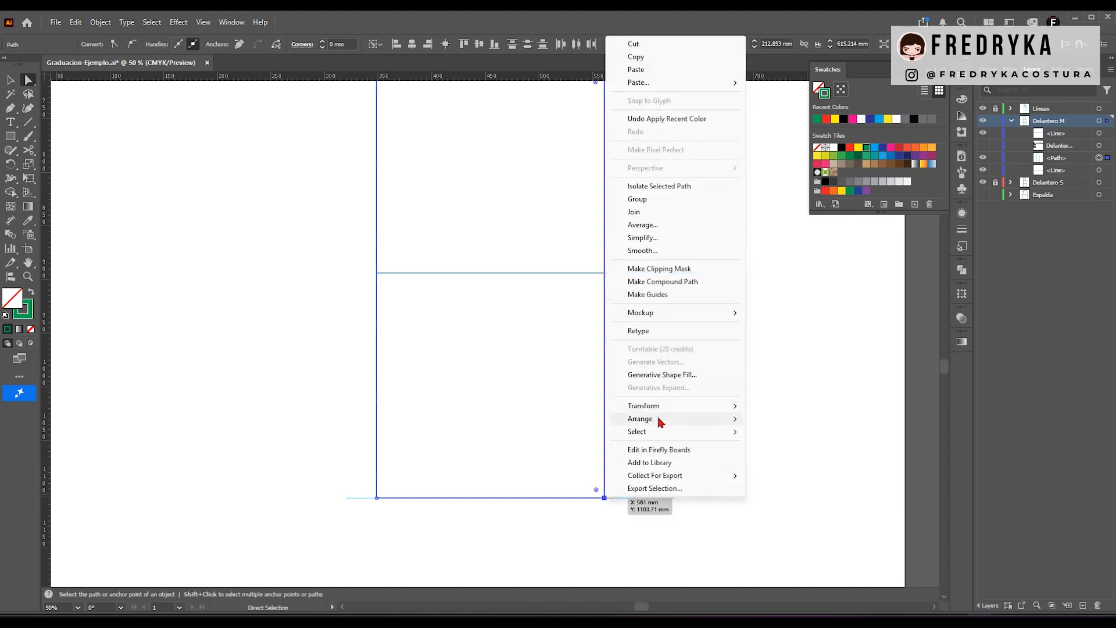
mouse_move(655, 410)
left_click(768, 425)
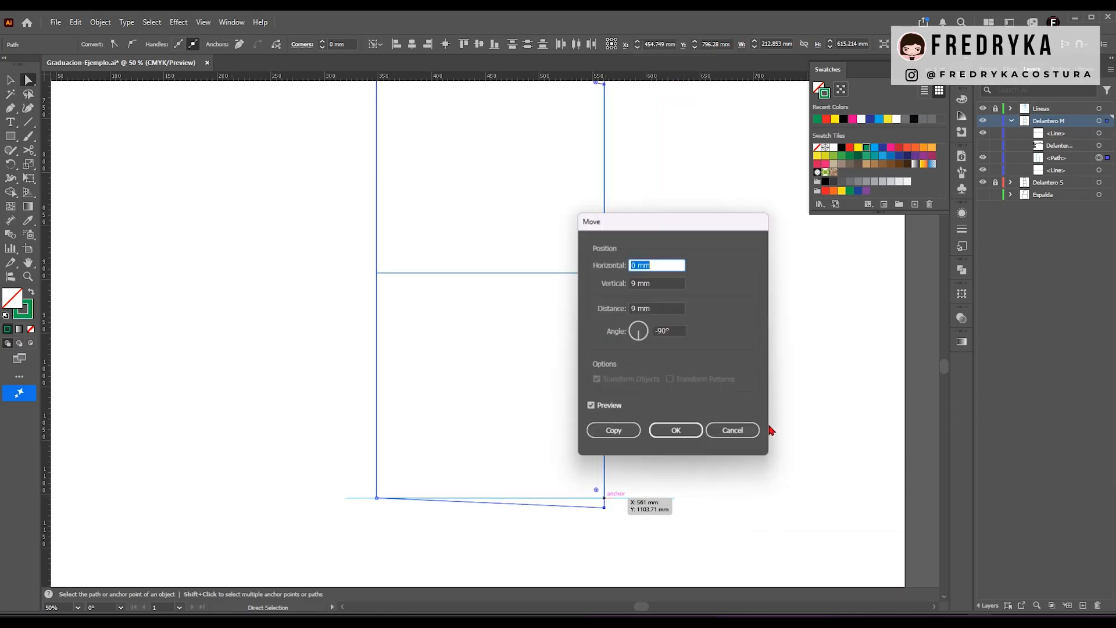
double_click(634, 283)
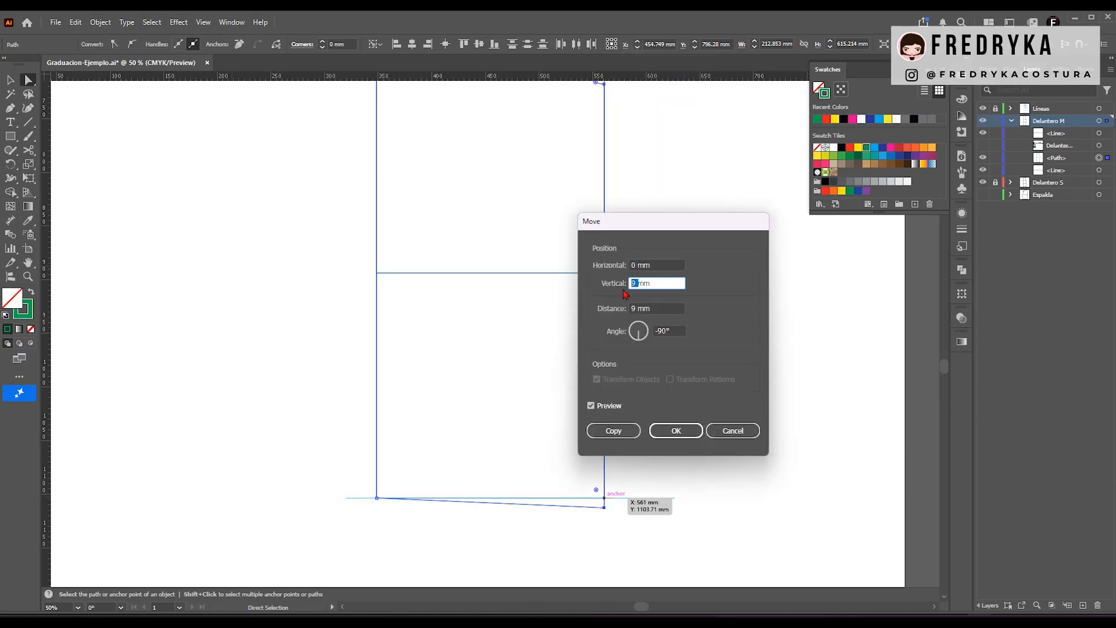
type("0")
left_click(631, 264)
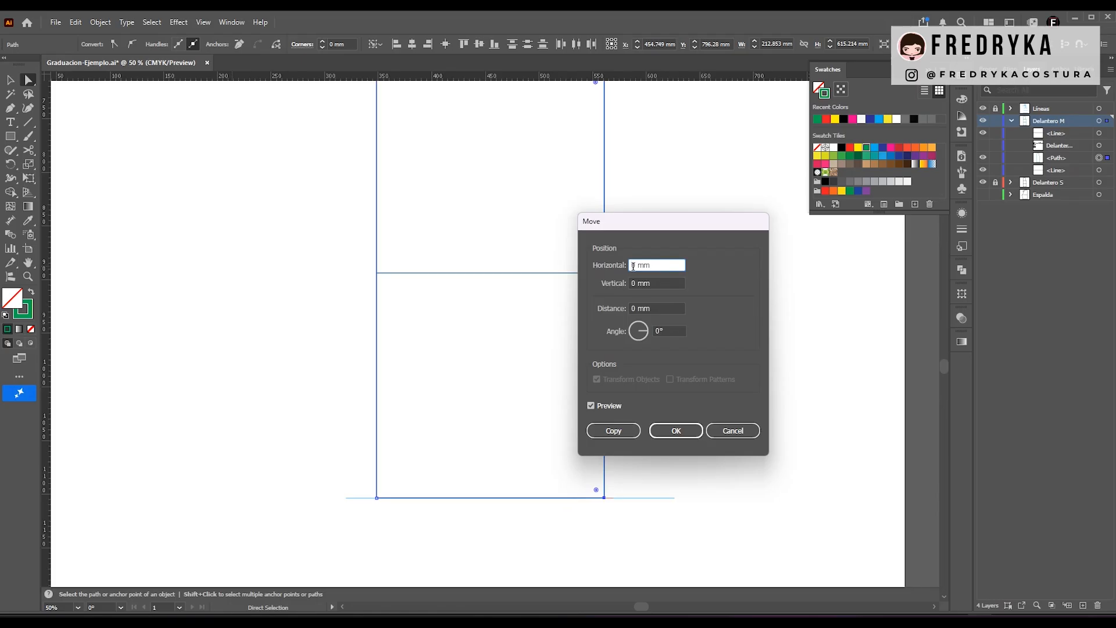
type("1")
left_click(637, 282)
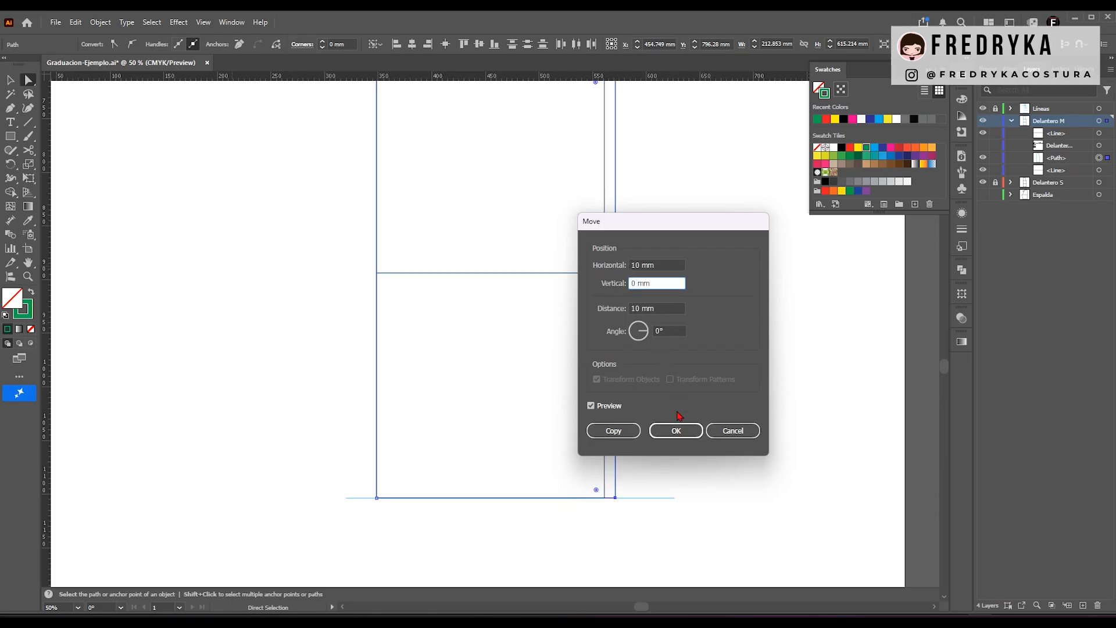
left_click(676, 430)
- Check the lengths of the red grading marks around the neckline and shoulder in Document Info, leaving the Lineas layer locked
scroll(655, 388, "up", 3)
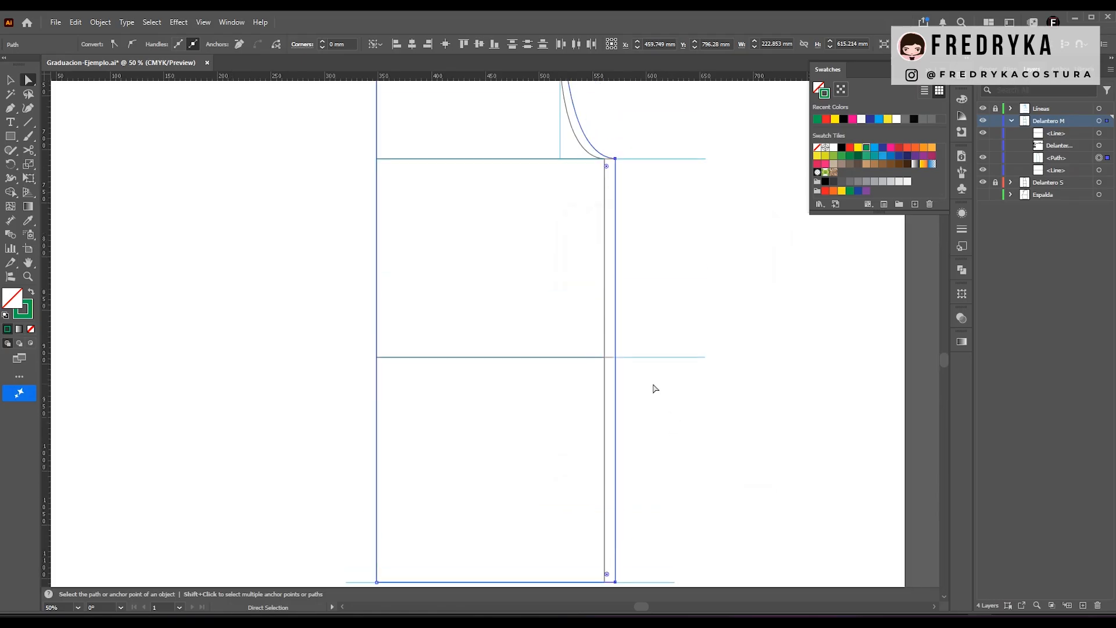
scroll(655, 388, "up", 10)
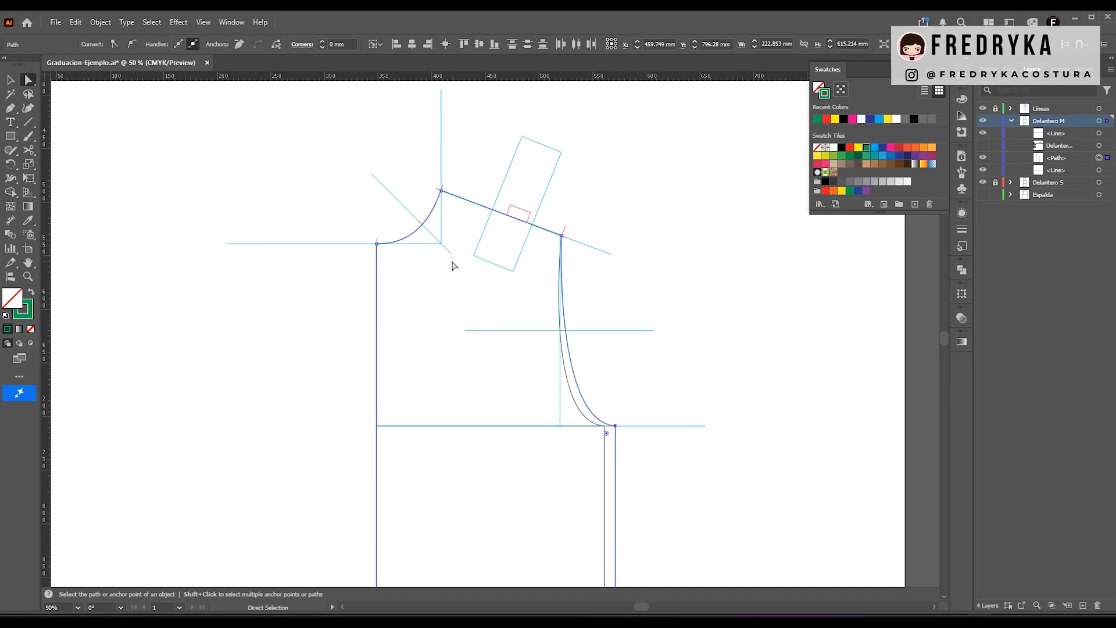
scroll(454, 266, "down", 8)
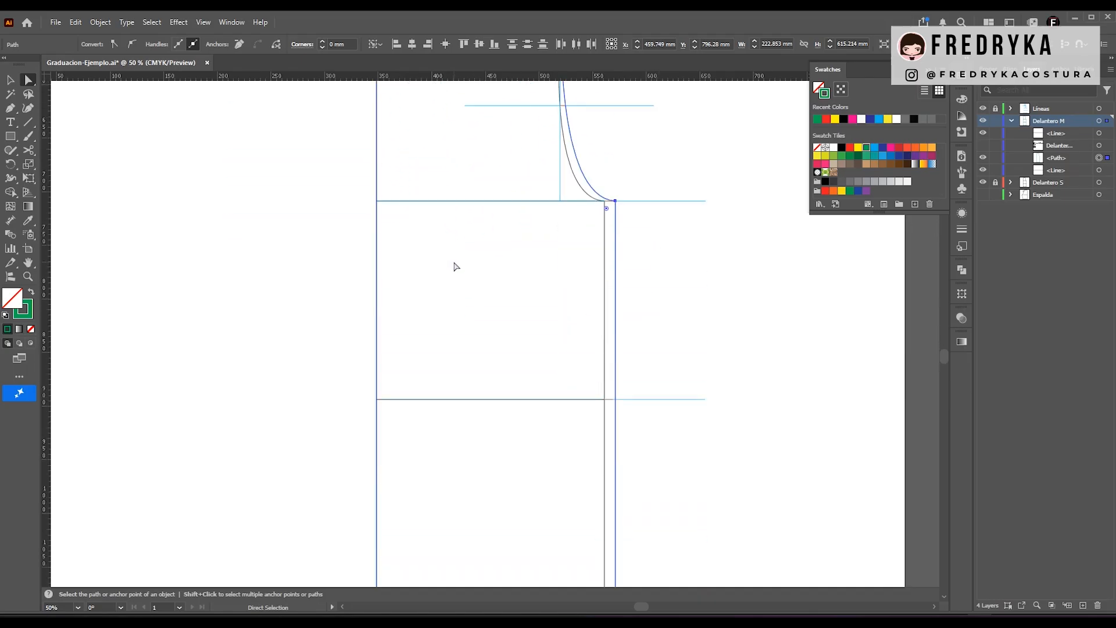
scroll(454, 265, "down", 3)
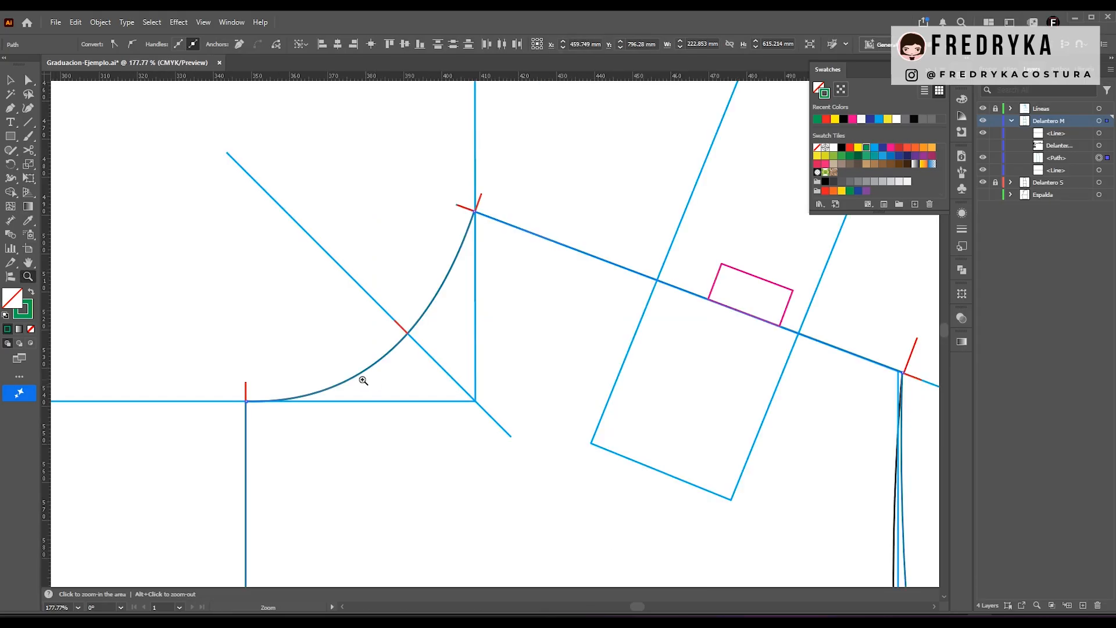
key("a")
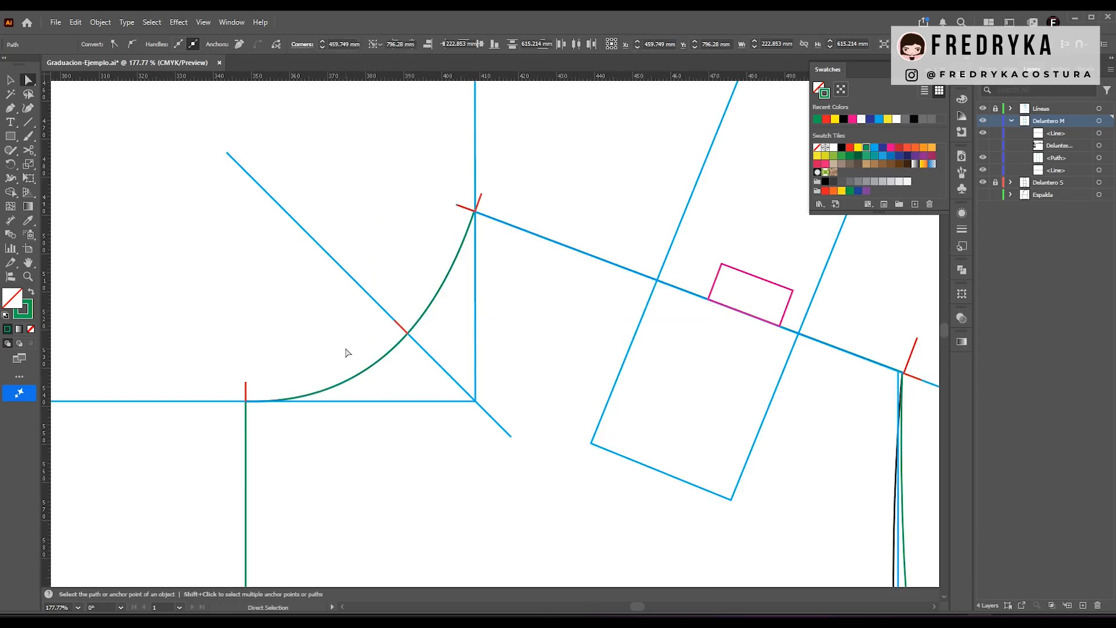
left_click(355, 343)
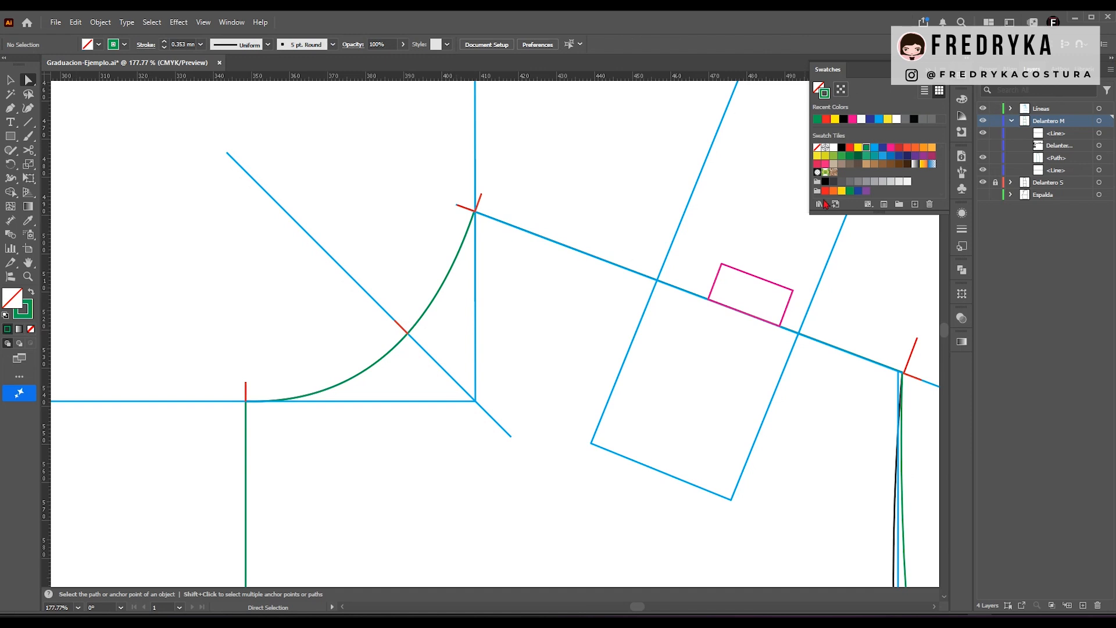
left_click(961, 157)
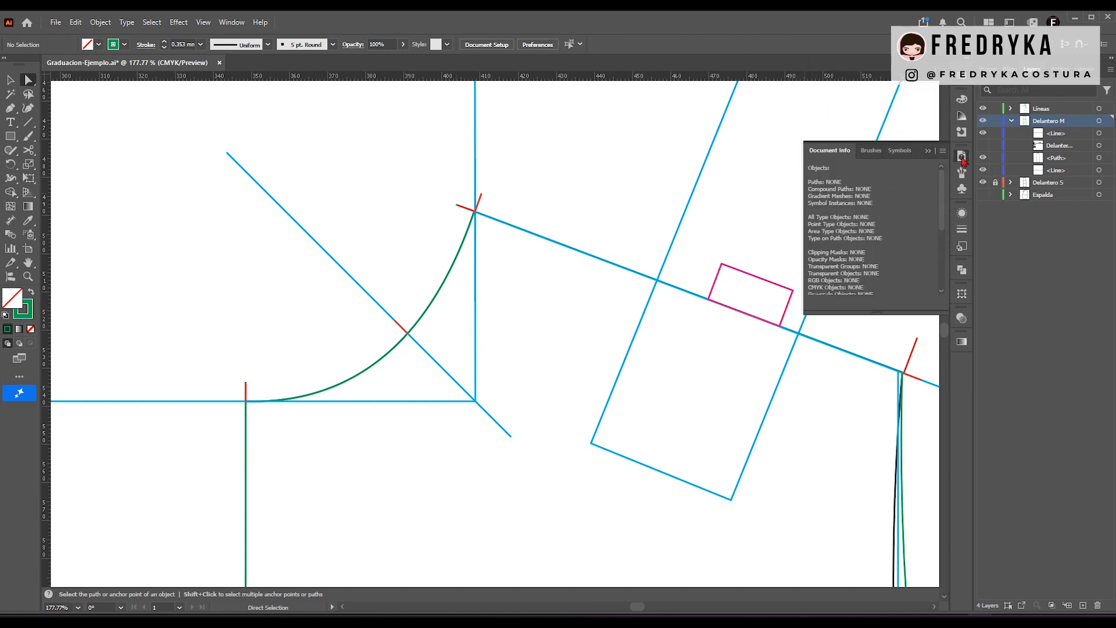
left_click(407, 331)
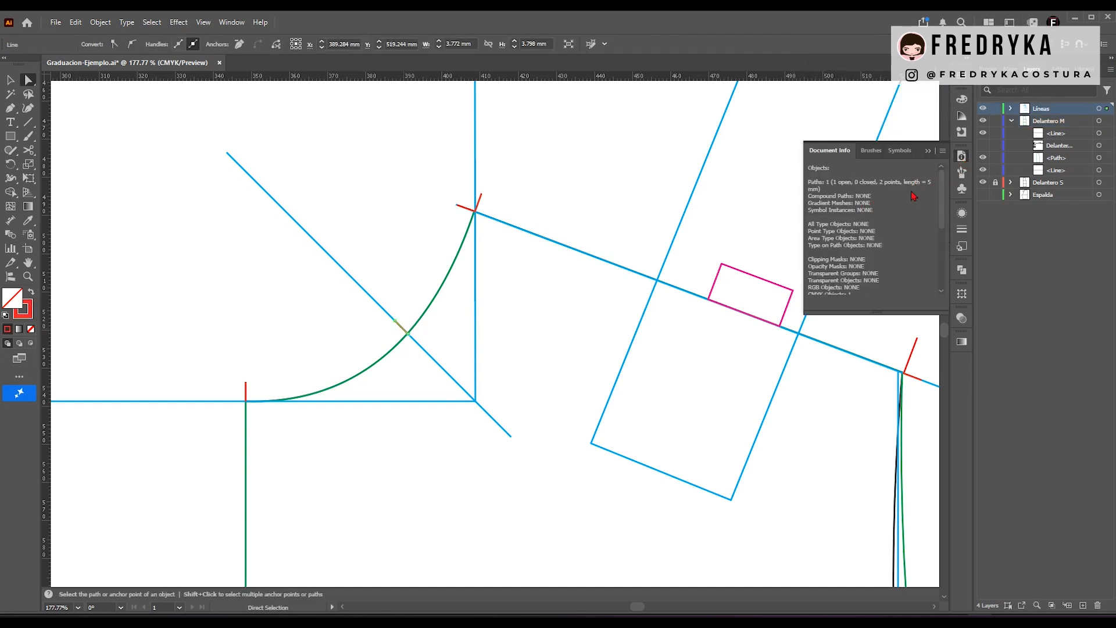
left_click(468, 211)
left_click(912, 355)
left_click(994, 108)
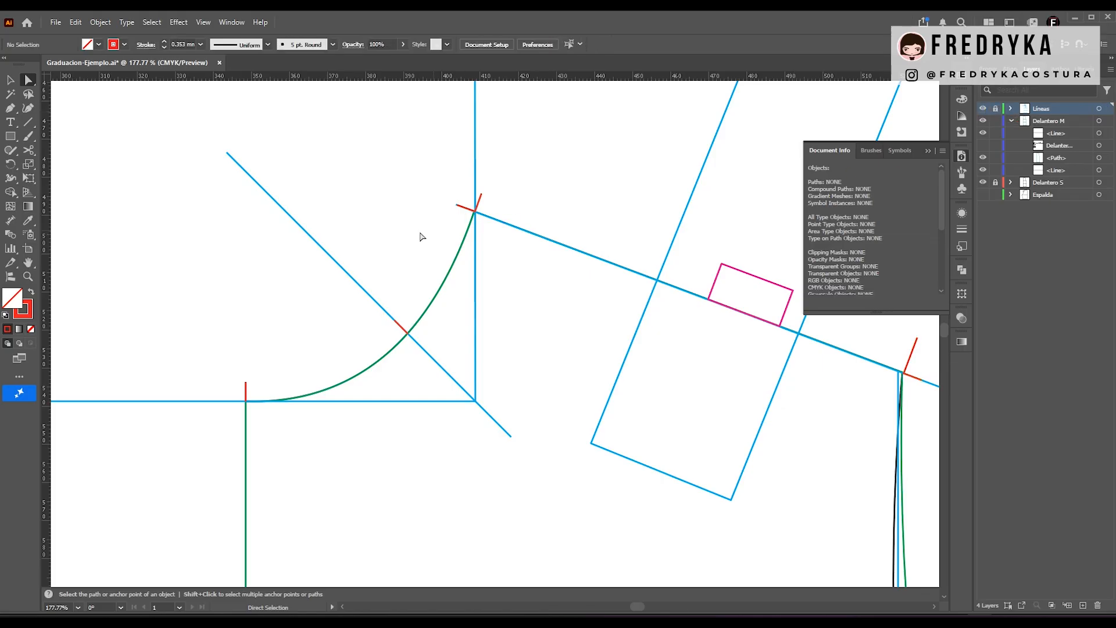
- Move both neckline anchors of the green outline outward to the shoulder neck marks, then align the centre-front anchor with its red mark's upper end
left_click(246, 401)
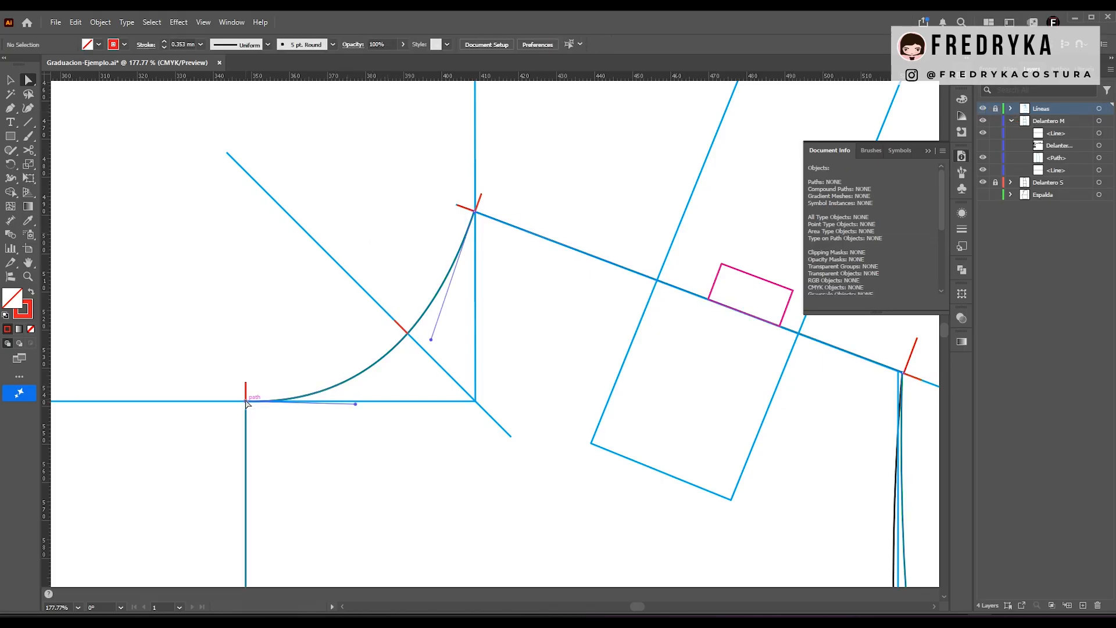
left_click(475, 217)
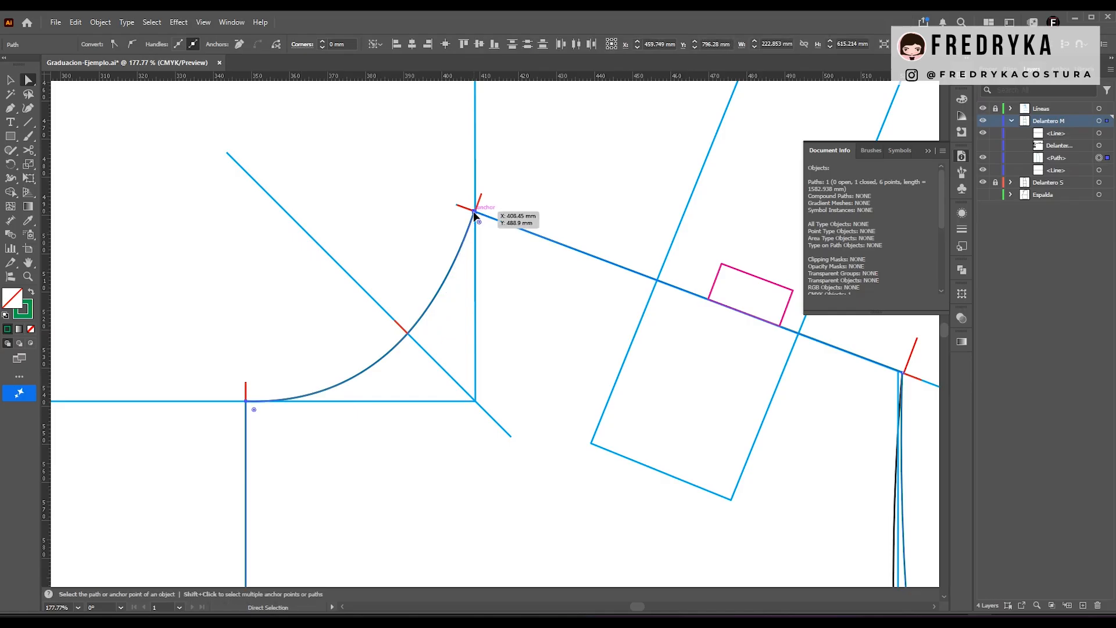
left_click_drag(475, 216, 466, 191)
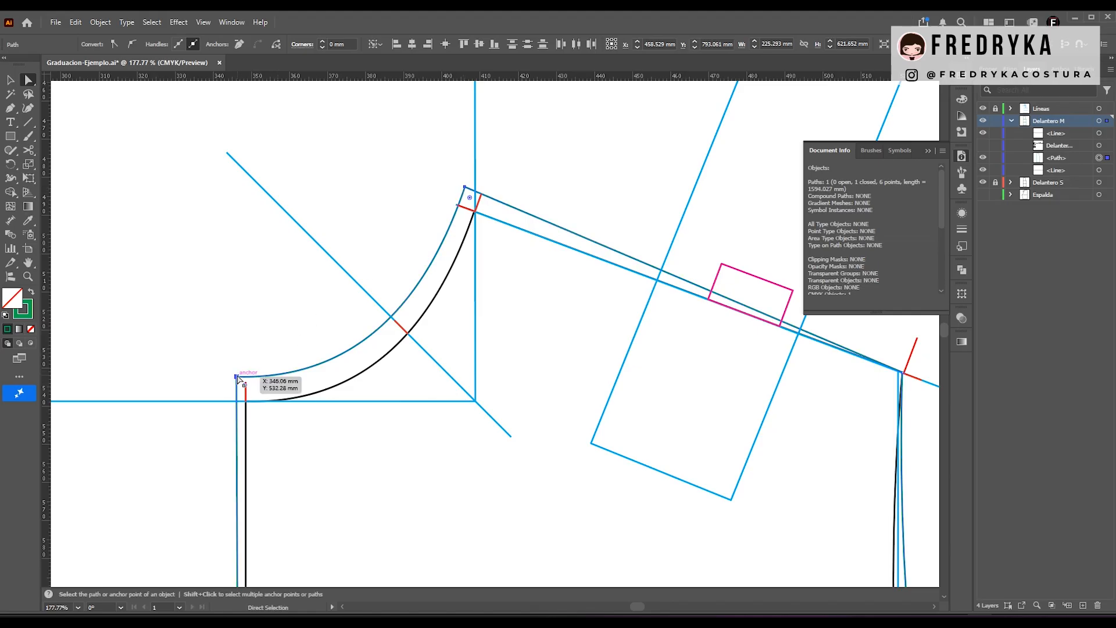
left_click_drag(238, 379, 247, 385)
left_click(474, 440)
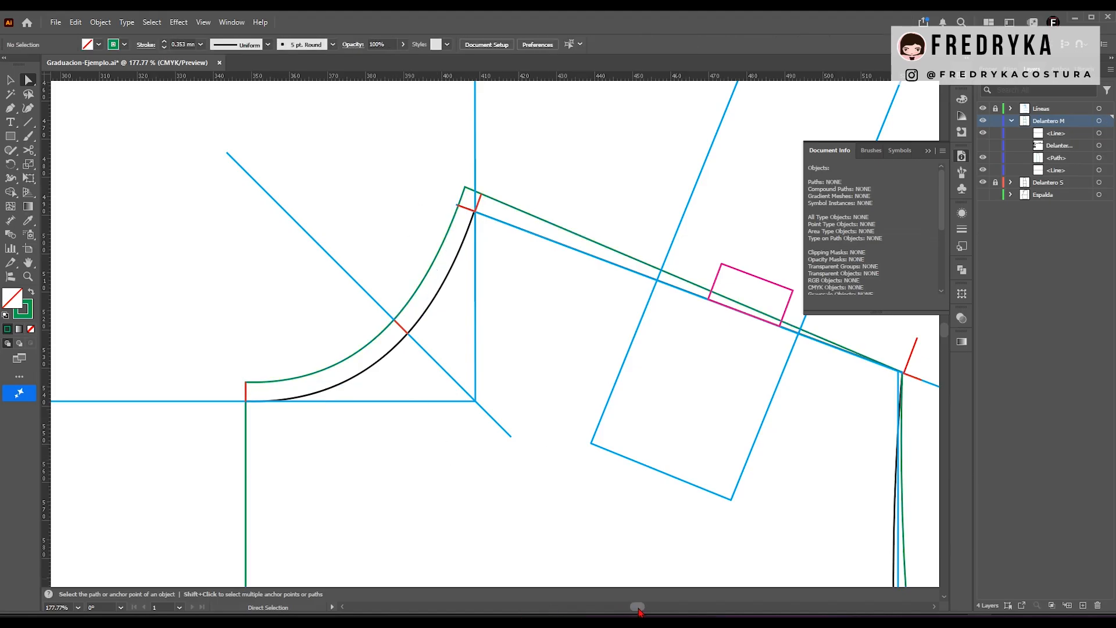
- Move the shoulder-tip anchor of the green outline to the upper end of its red mark, then shift it slightly further outward
mouse_move(640, 607)
left_mouse_down()
mouse_move(655, 608)
mouse_move(641, 606)
left_mouse_up()
left_click(559, 386)
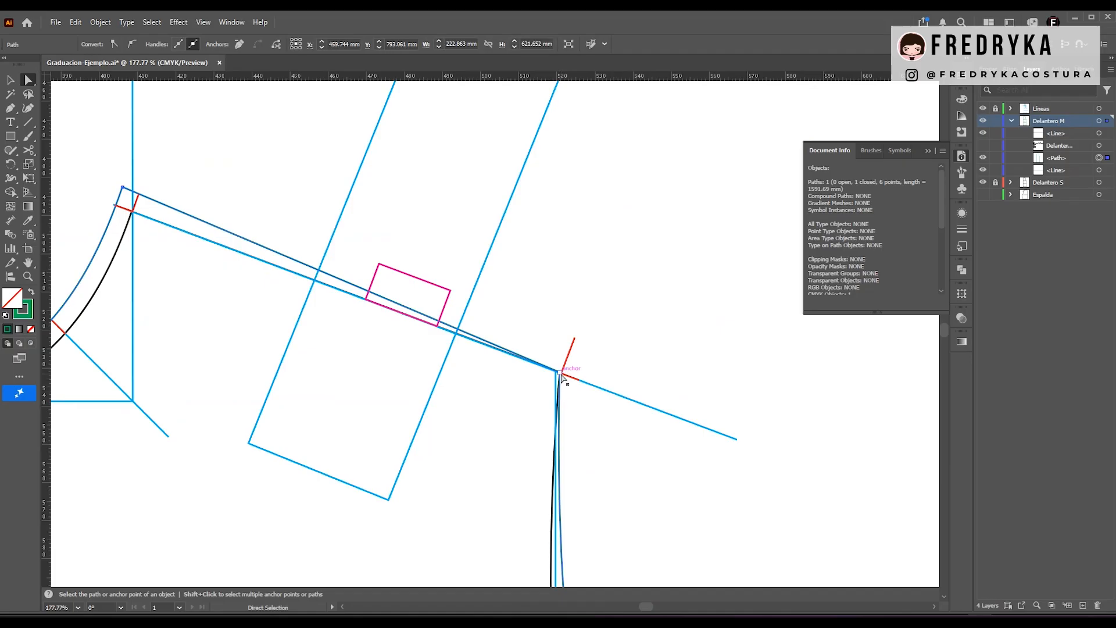
left_click_drag(561, 375, 577, 340)
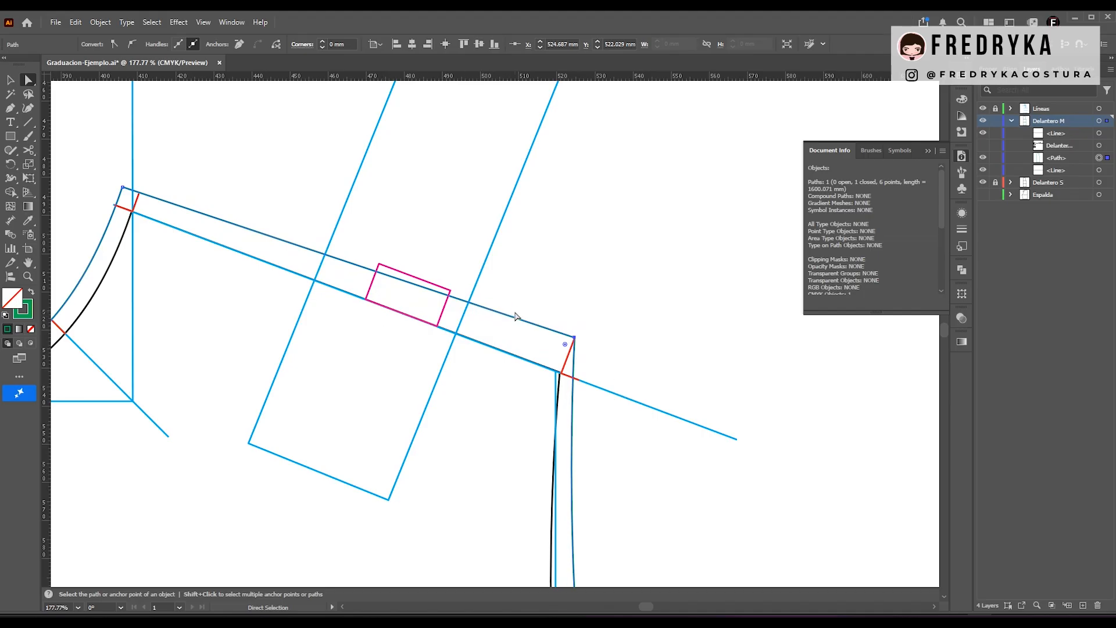
left_click_drag(575, 339, 583, 344)
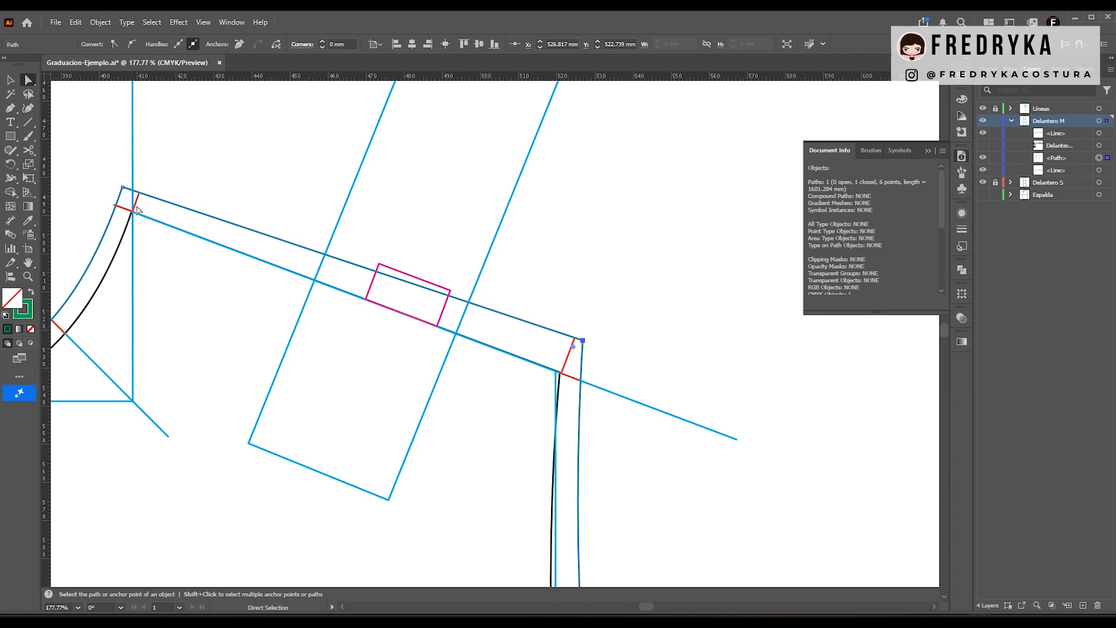
left_click(602, 398)
scroll(602, 398, "down", 1)
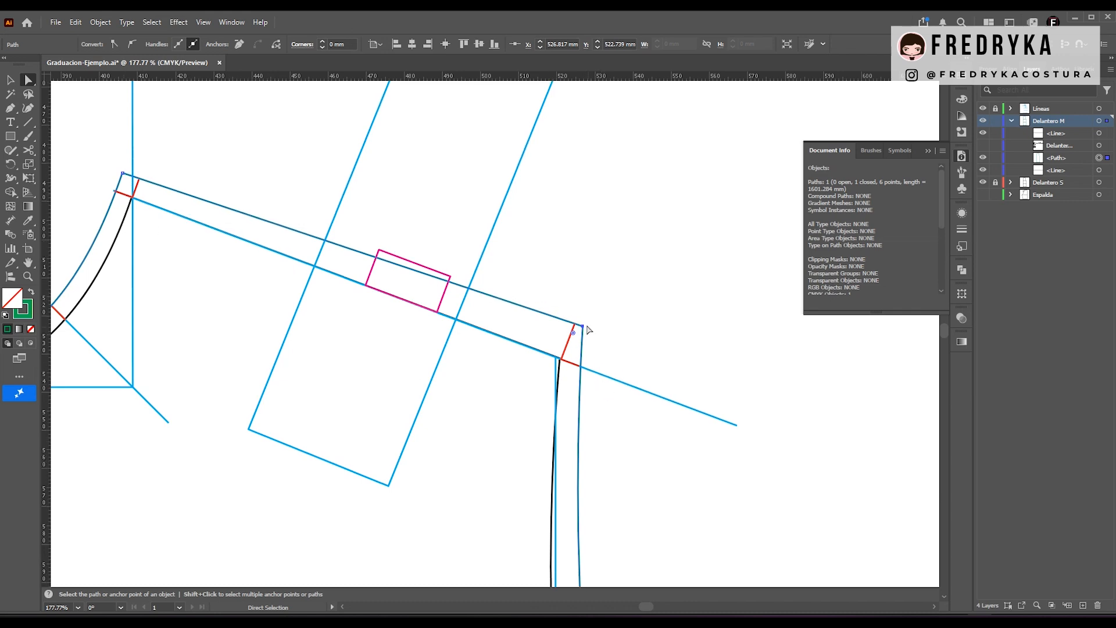
left_click_drag(583, 325, 582, 326)
- Give the vertical armhole guide line an orange stroke
scroll(546, 363, "down", 5)
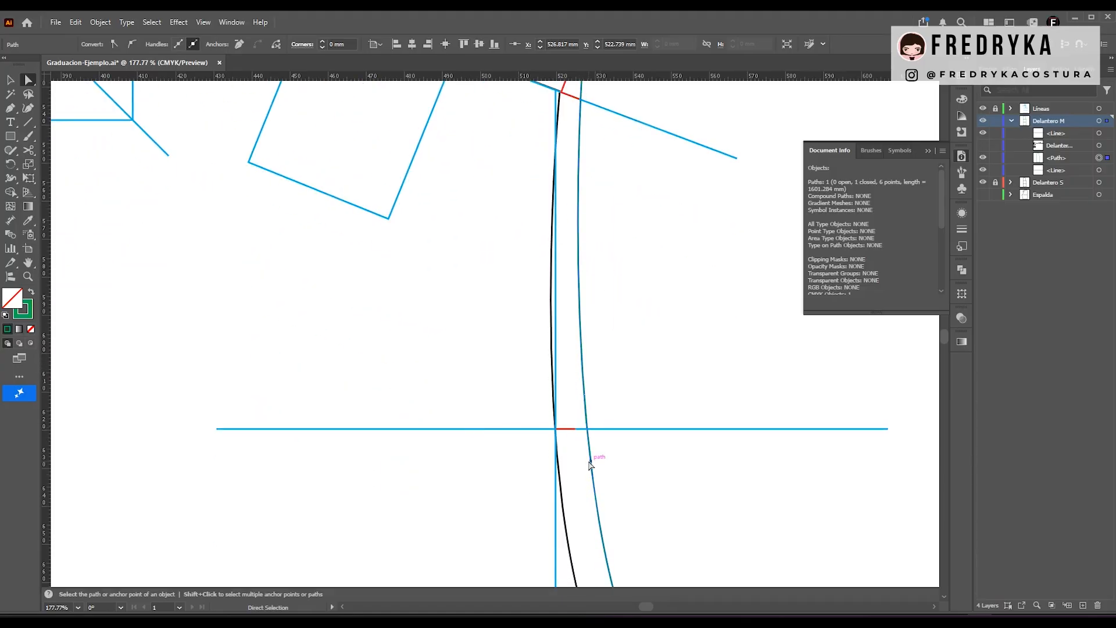
key("ctrl+minus")
scroll(655, 316, "down", 3)
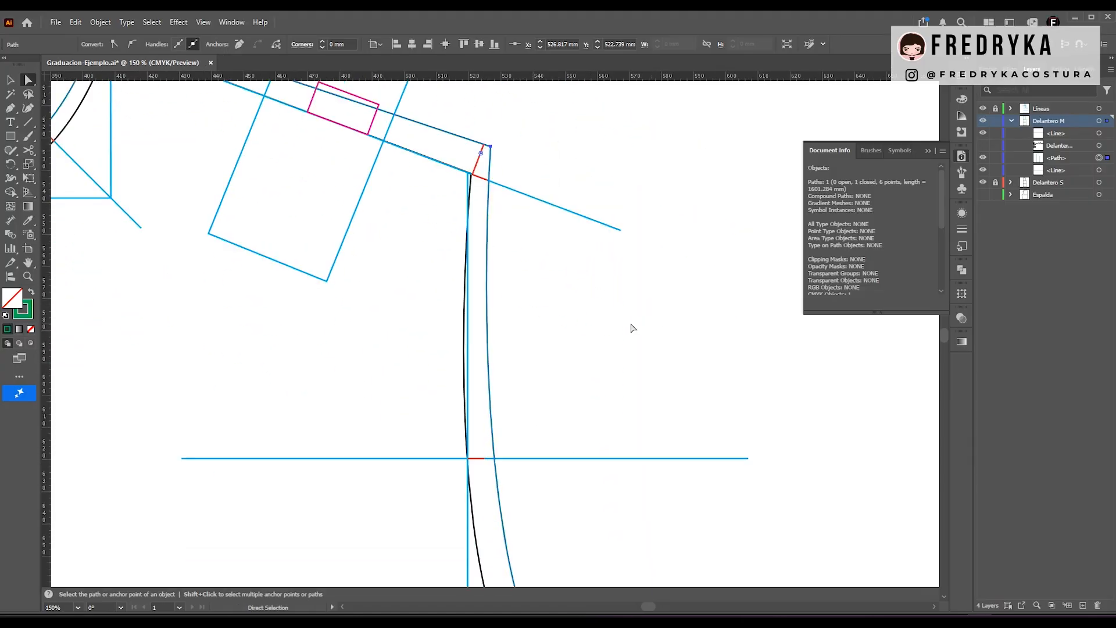
key("ctrl+minus")
key("ctrl+minus")
scroll(614, 341, "down", 3)
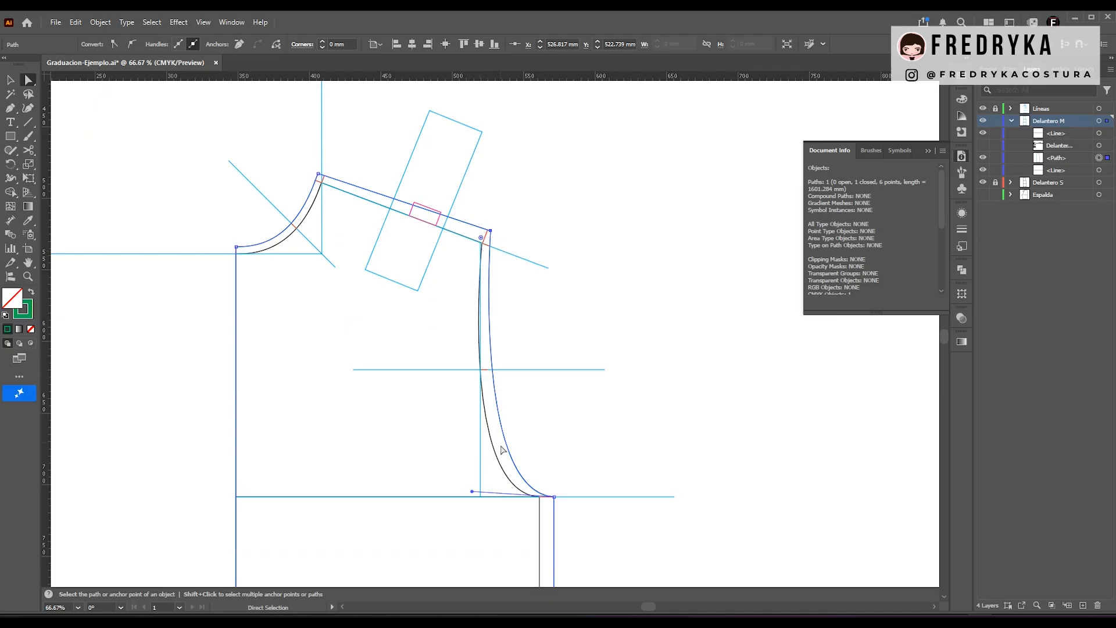
left_click(584, 341)
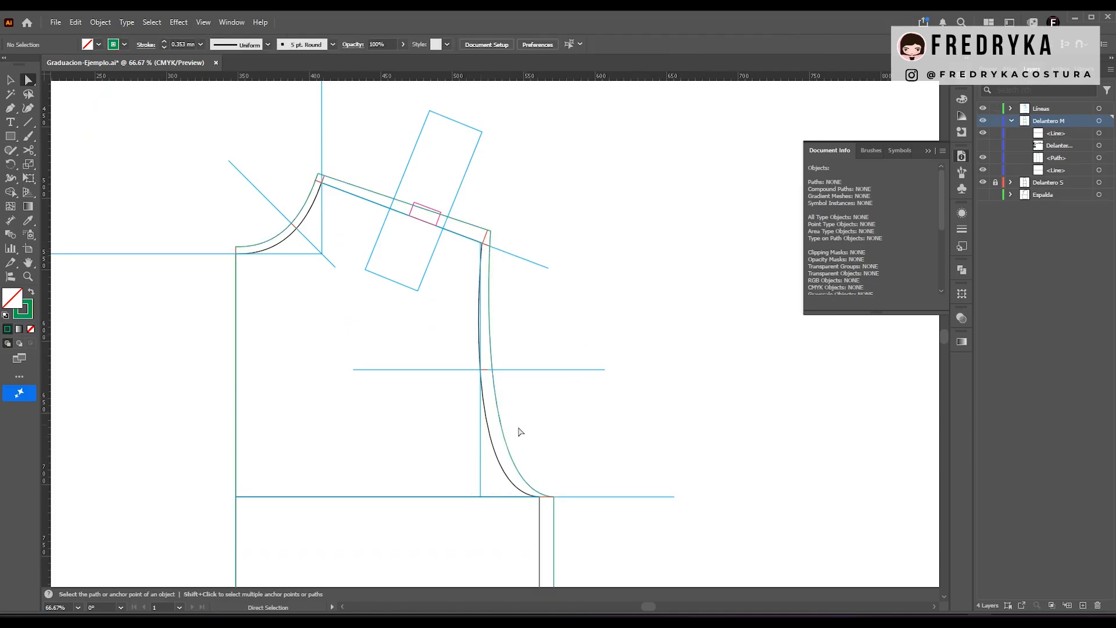
left_click(480, 436)
left_click(961, 131)
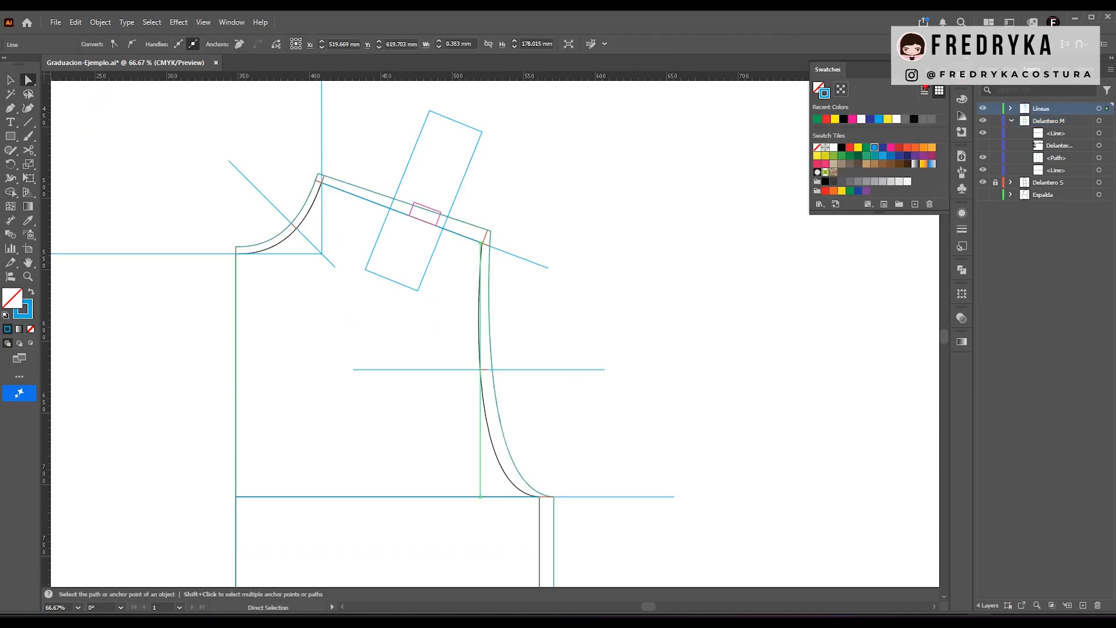
left_click(924, 149)
left_click(714, 312)
key("z")
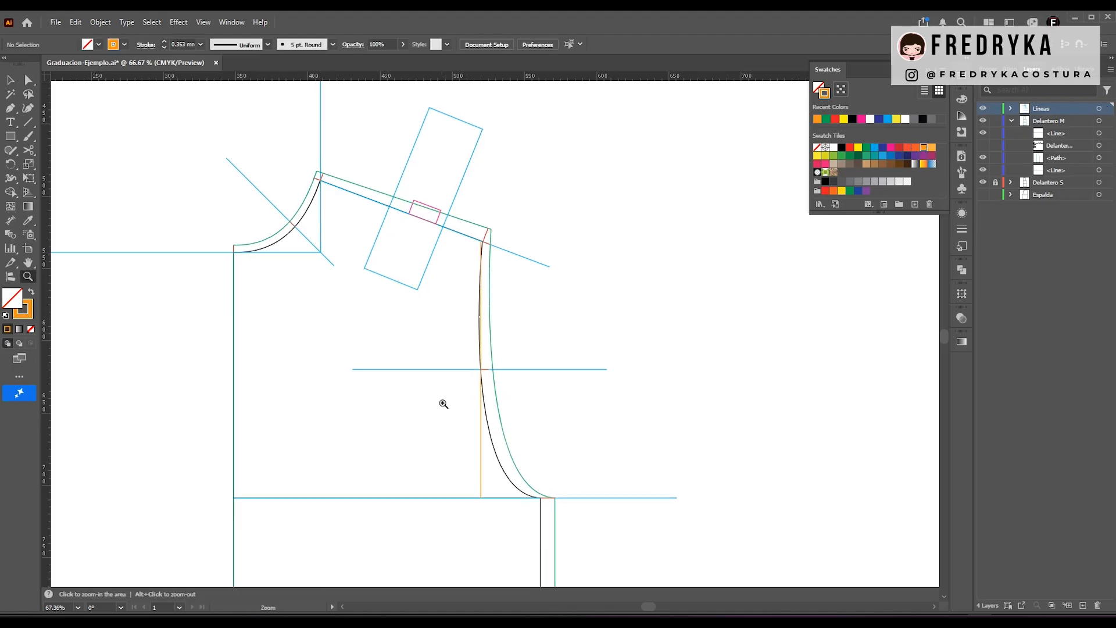
- Reshape the green armhole curve with the Anchor Point tool so it meets the red mid-armhole mark's outer end, and adjust its shoulder handle
left_click_drag(443, 404, 501, 298)
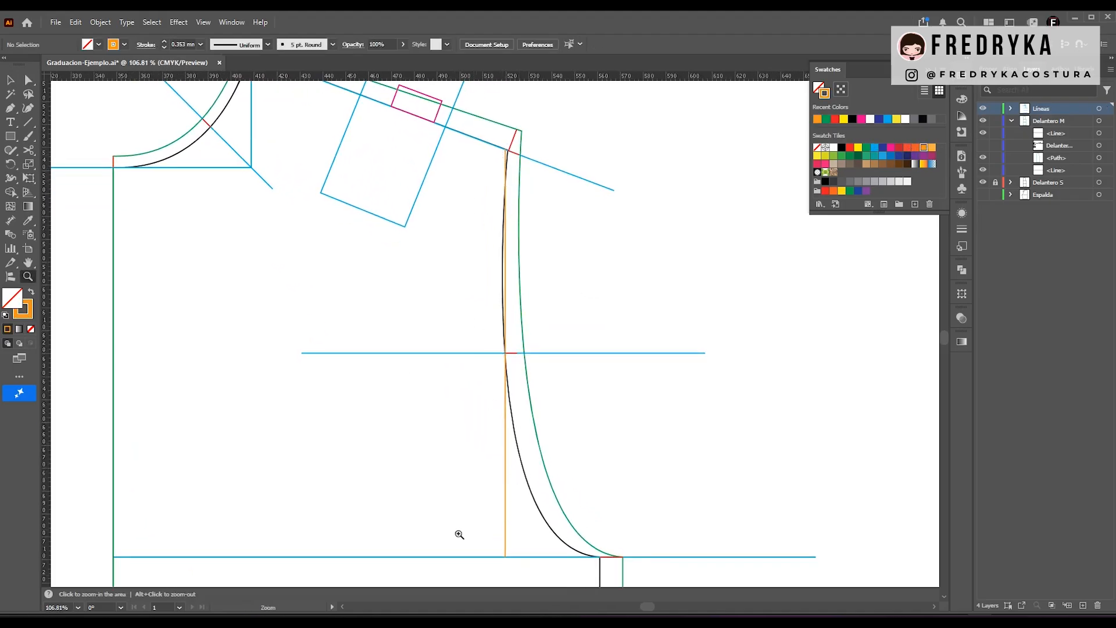
scroll(578, 456, "down", 1)
scroll(535, 394, "up", 1)
key("a")
left_click(529, 387)
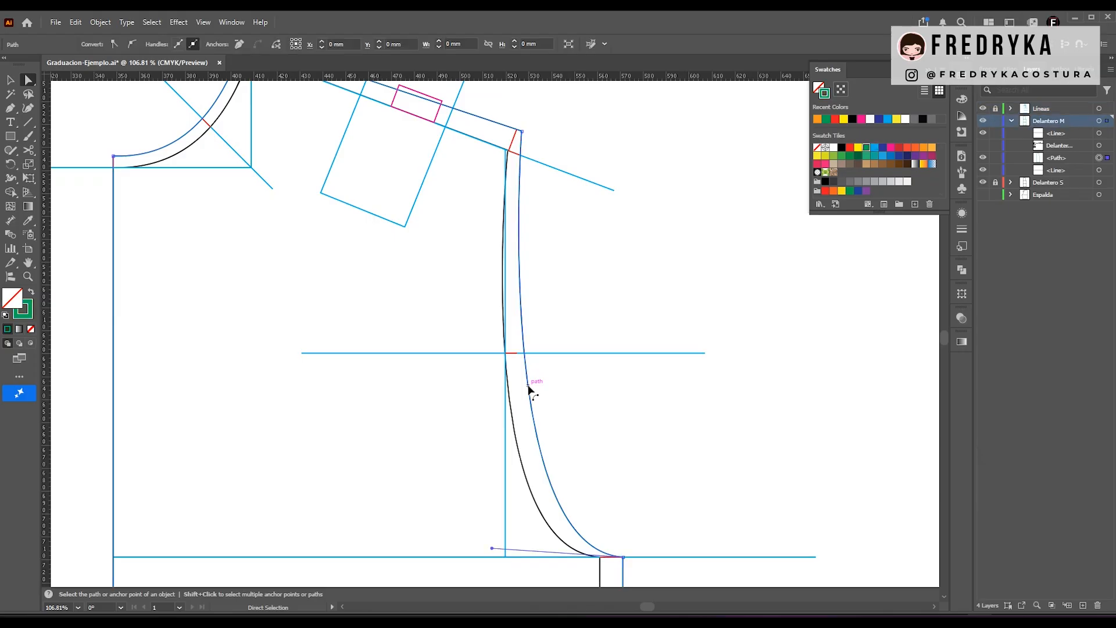
key("shift+c")
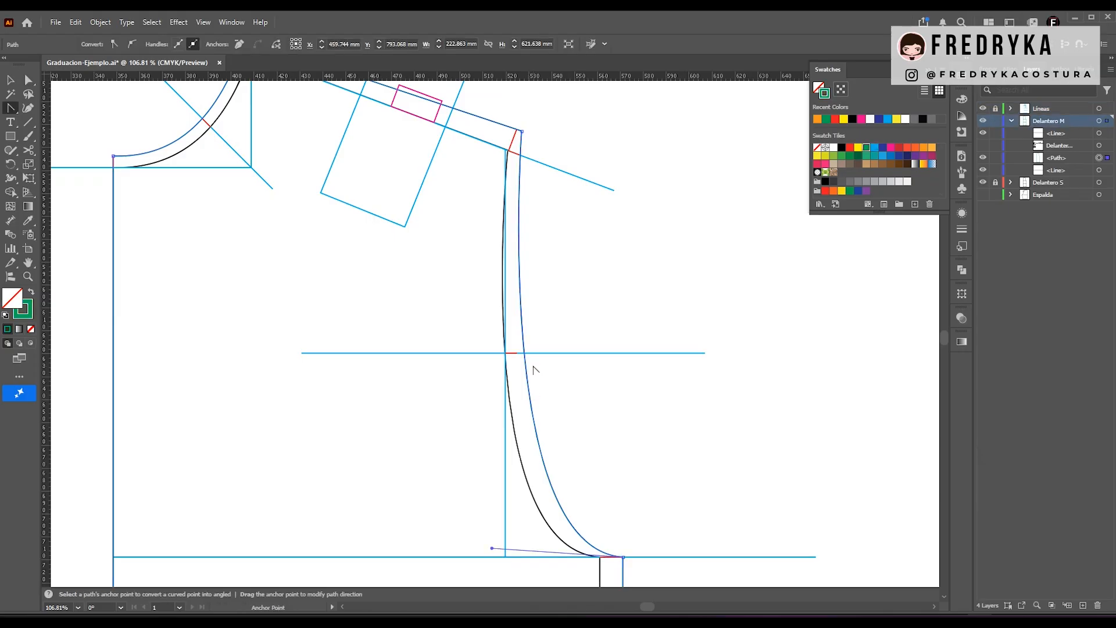
left_click_drag(523, 364, 517, 367)
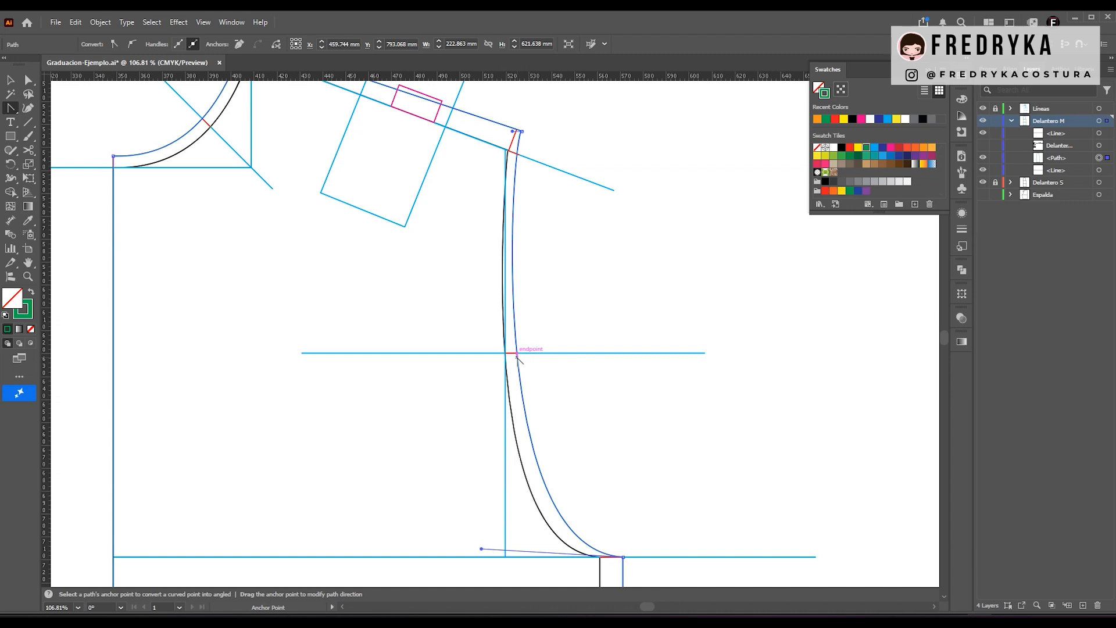
key("a")
left_click_drag(515, 134, 517, 156)
- Look over the side seam of the size M outline, deselect it and hide the Lineas layer
scroll(591, 369, "down", 4)
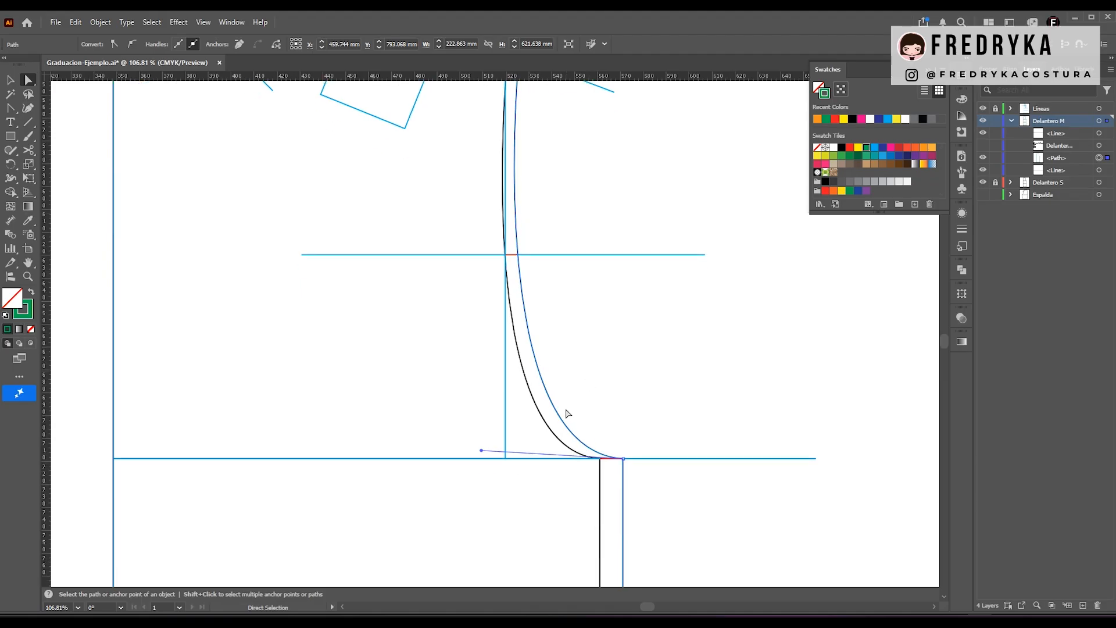
key("ctrl+minus")
key("ctrl+minus")
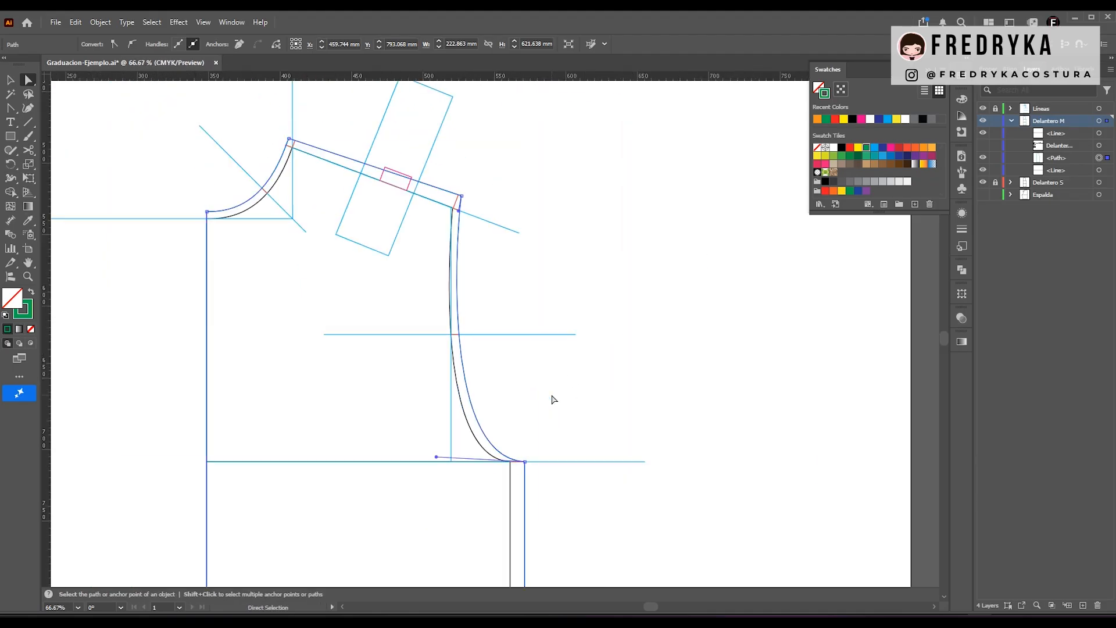
scroll(541, 399, "down", 6)
scroll(534, 402, "down", 10)
scroll(533, 409, "up", 5)
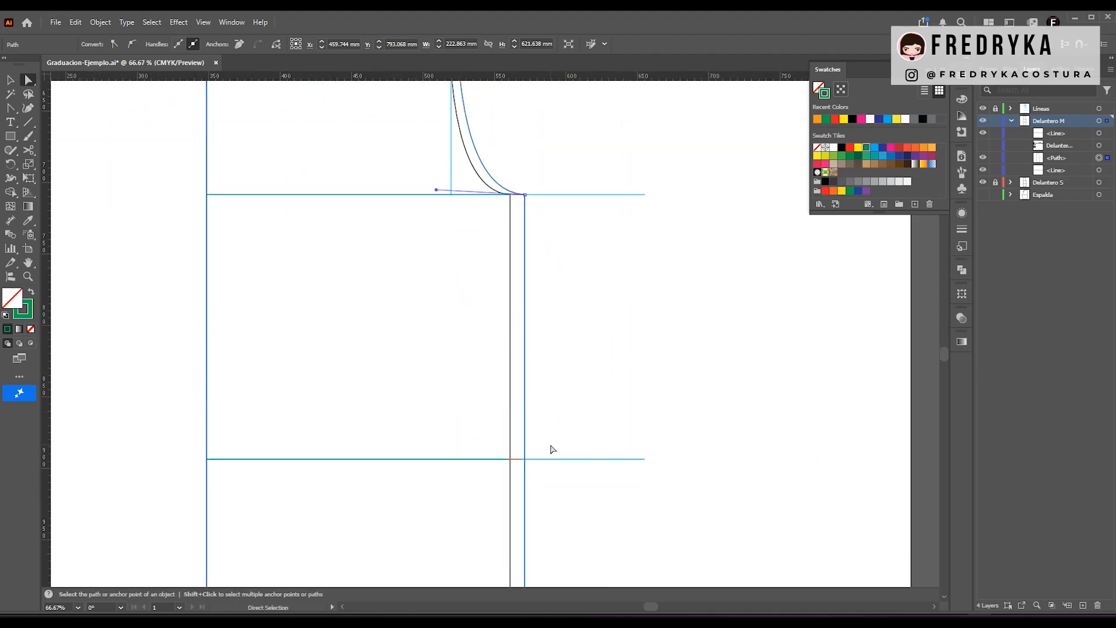
left_click(563, 480)
key("ctrl+minus")
key("ctrl+minus")
left_click(982, 109)
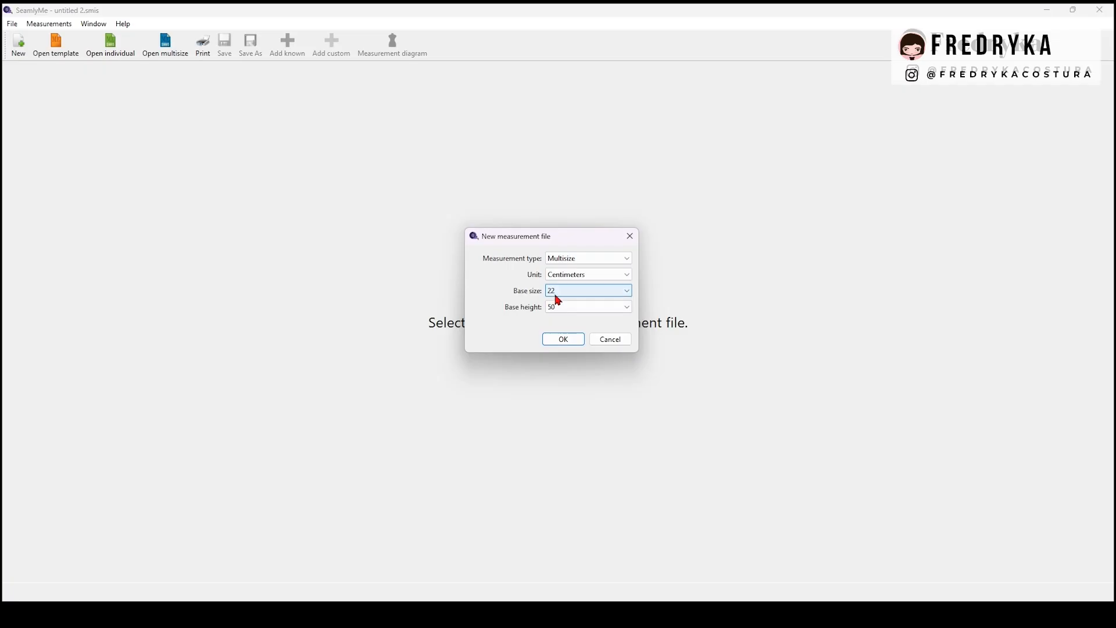
- In SeamlyMe, create a multisize measurement file in centimetres with base size 34 and base height 164
left_click(560, 292)
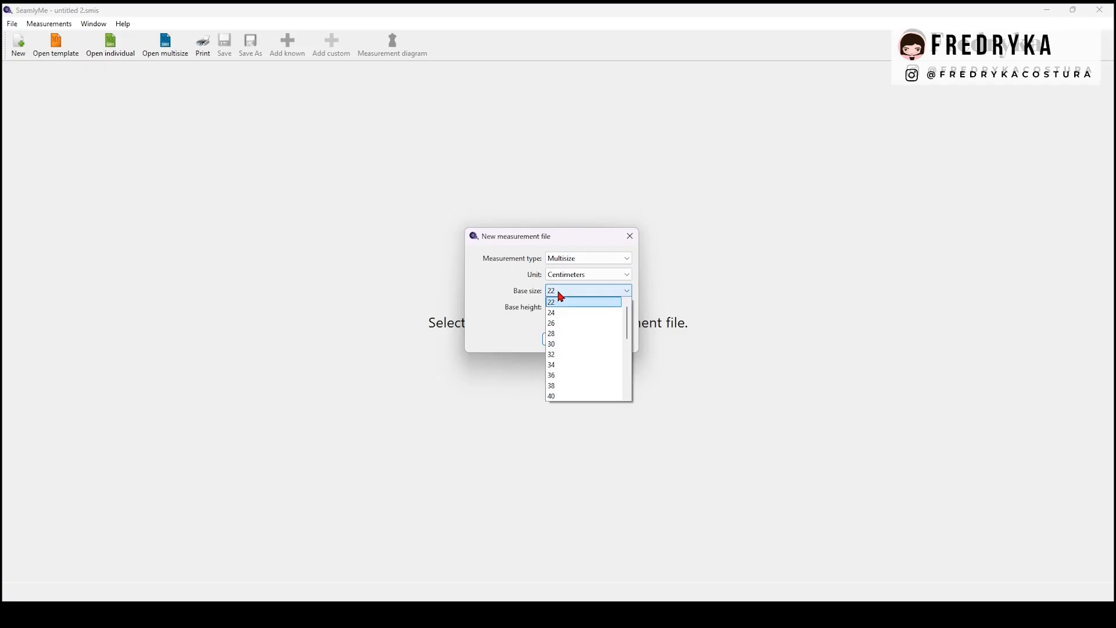
left_click(562, 365)
left_click(573, 306)
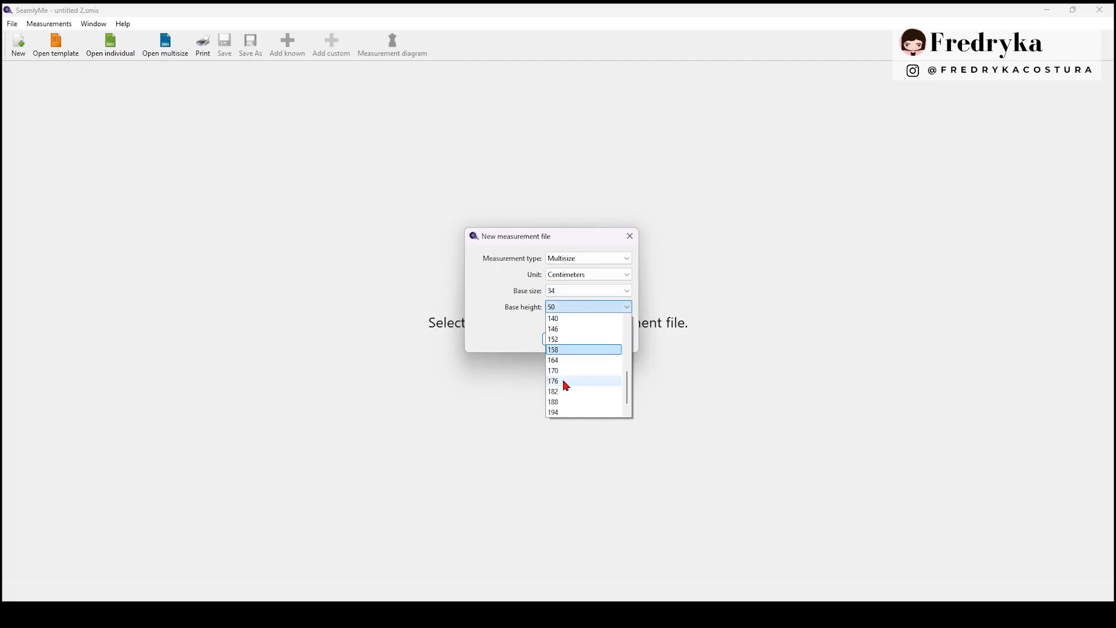
left_click(561, 365)
left_click(564, 337)
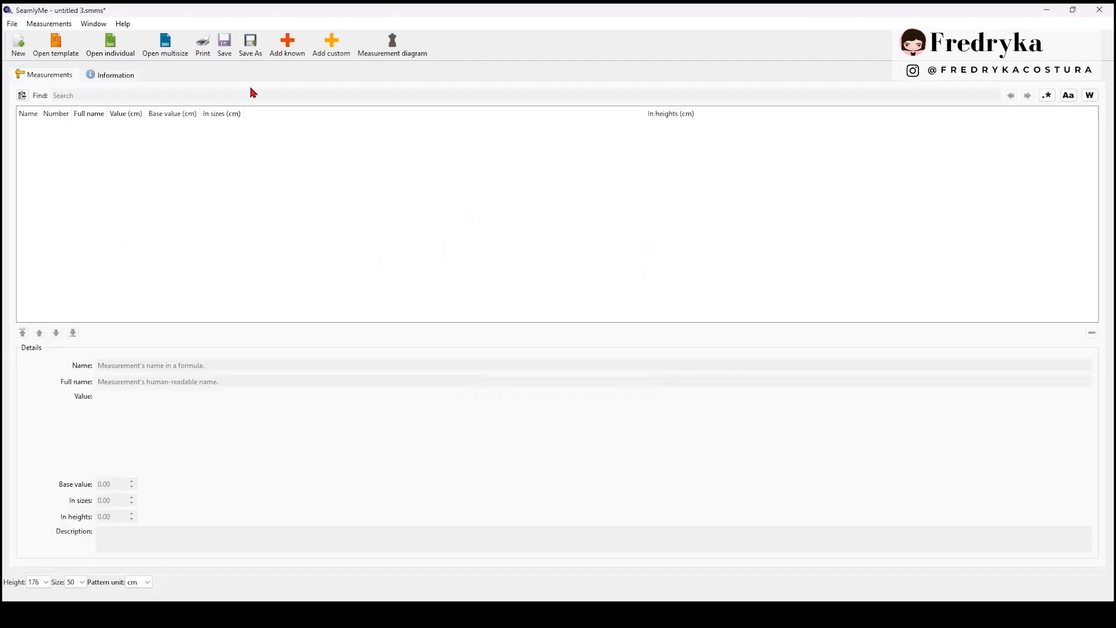
- Open the known measurements database and examine the diagrams for the width, indentation, hand, foot and head measurements
left_click(287, 44)
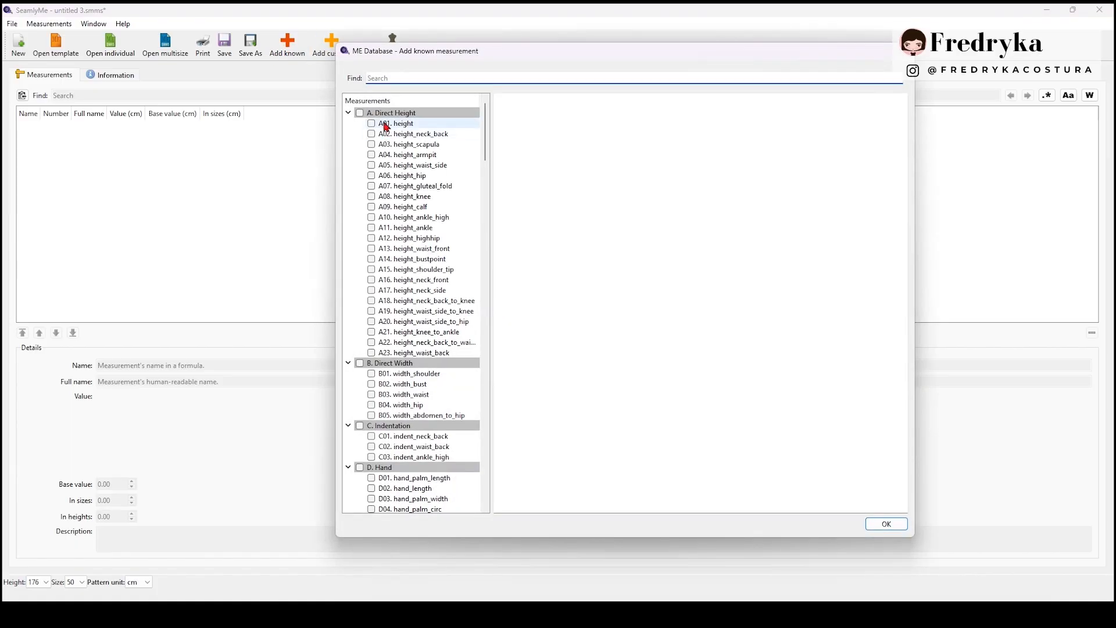
left_click(404, 373)
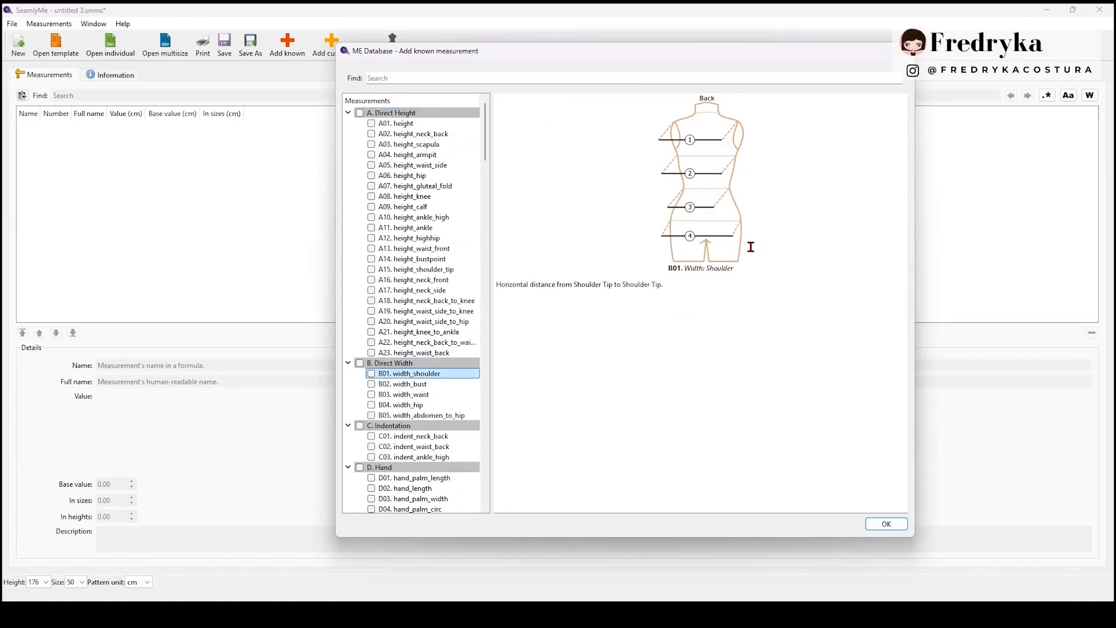
left_click(416, 440)
scroll(416, 440, "down", 3)
left_click(413, 384)
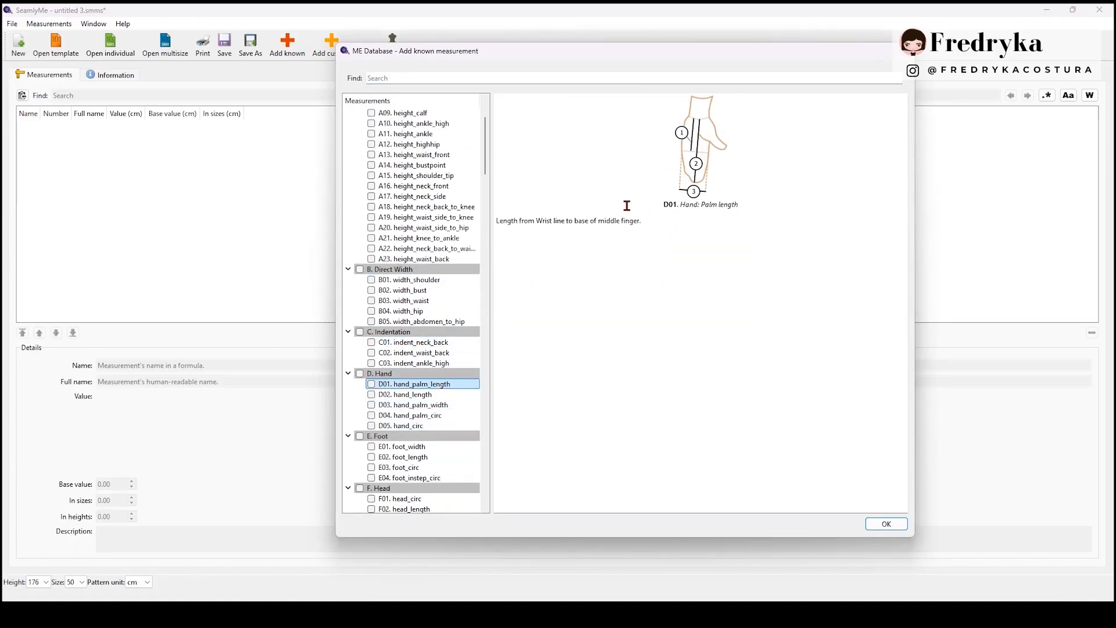
left_click(412, 459)
scroll(428, 458, "down", 4)
left_click(401, 373)
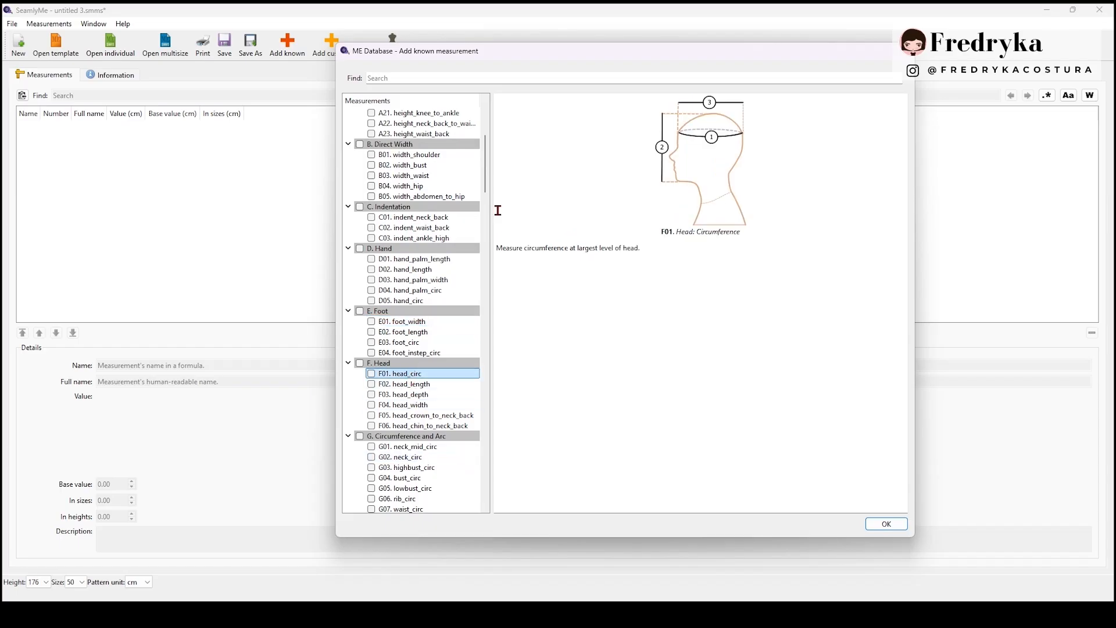
- Examine the circumference and arc measurement diagrams, then the first vertical measurement, in the known measurements database
left_click(417, 446)
scroll(445, 449, "down", 9)
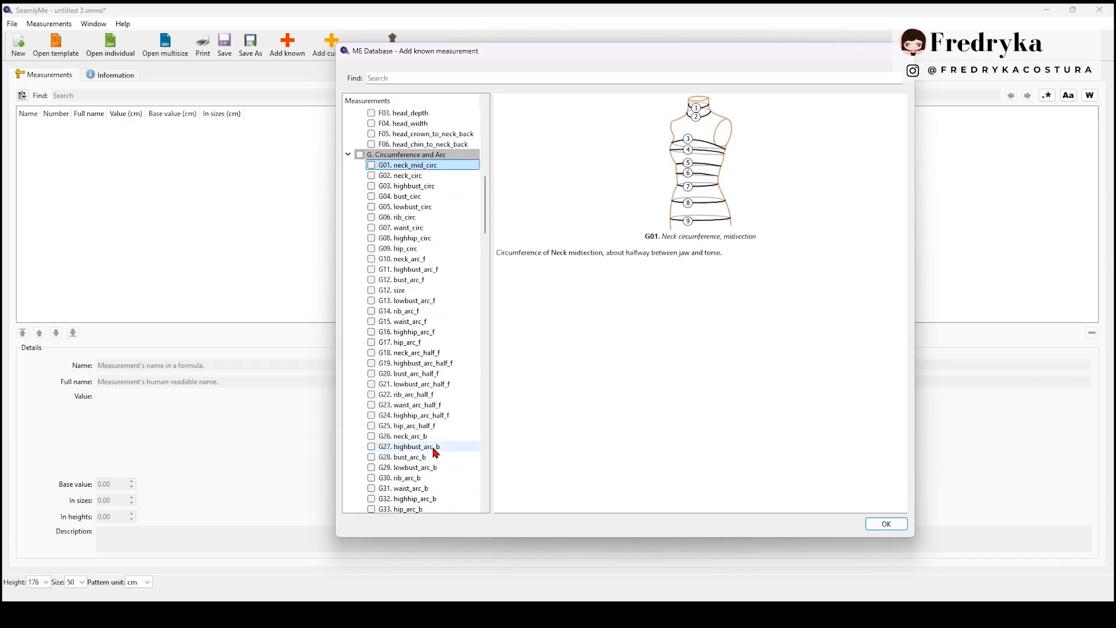
left_click(441, 425)
left_click(430, 446)
left_click(423, 467)
scroll(418, 459, "down", 7)
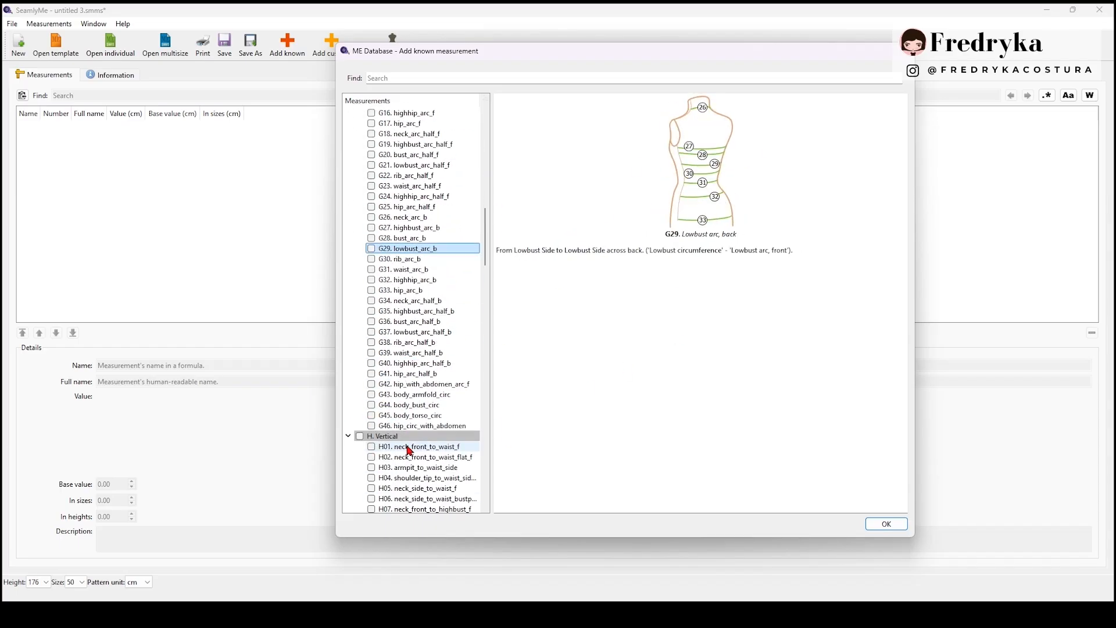
left_click(412, 449)
scroll(412, 447, "down", 3)
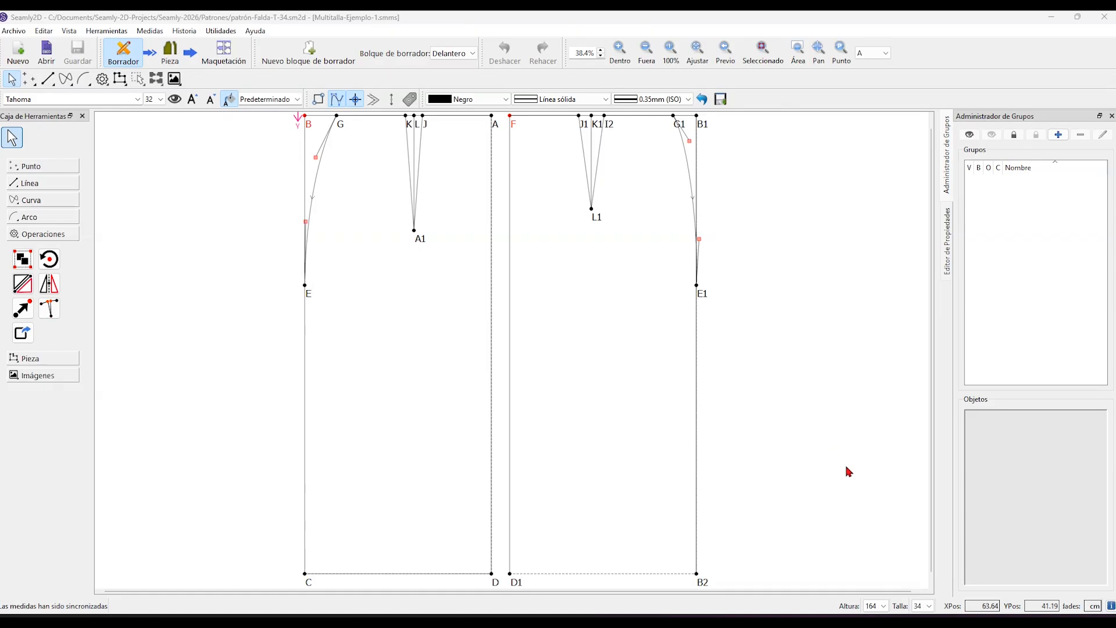
- In Seamly2D, preview the skirt pattern in sizes 36, 38 and 50, then return it to size 34
left_click(929, 606)
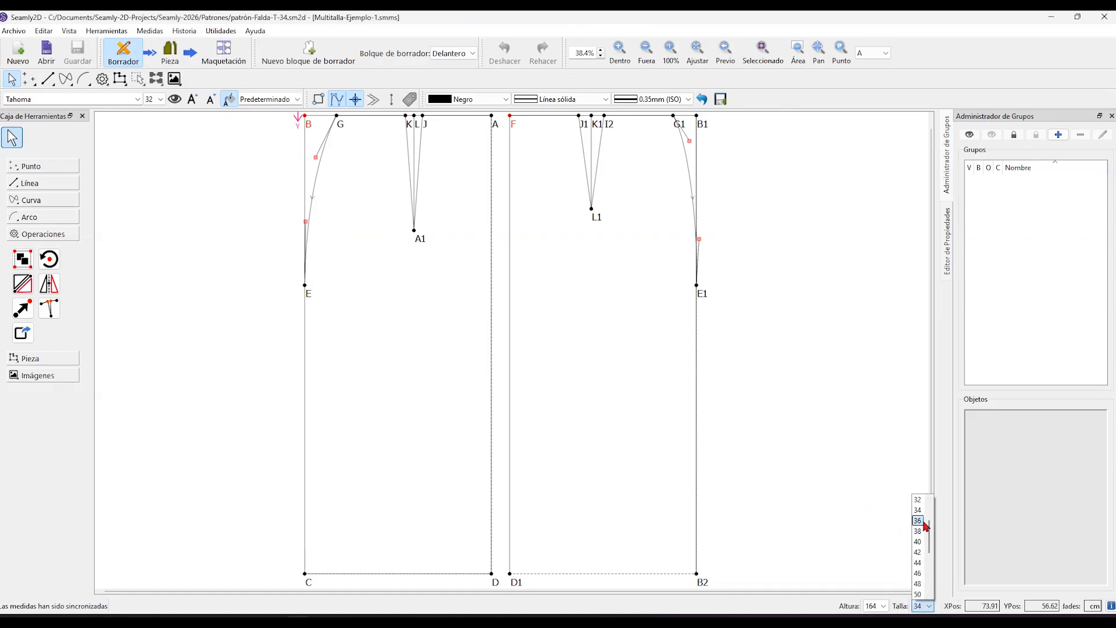
left_click(918, 520)
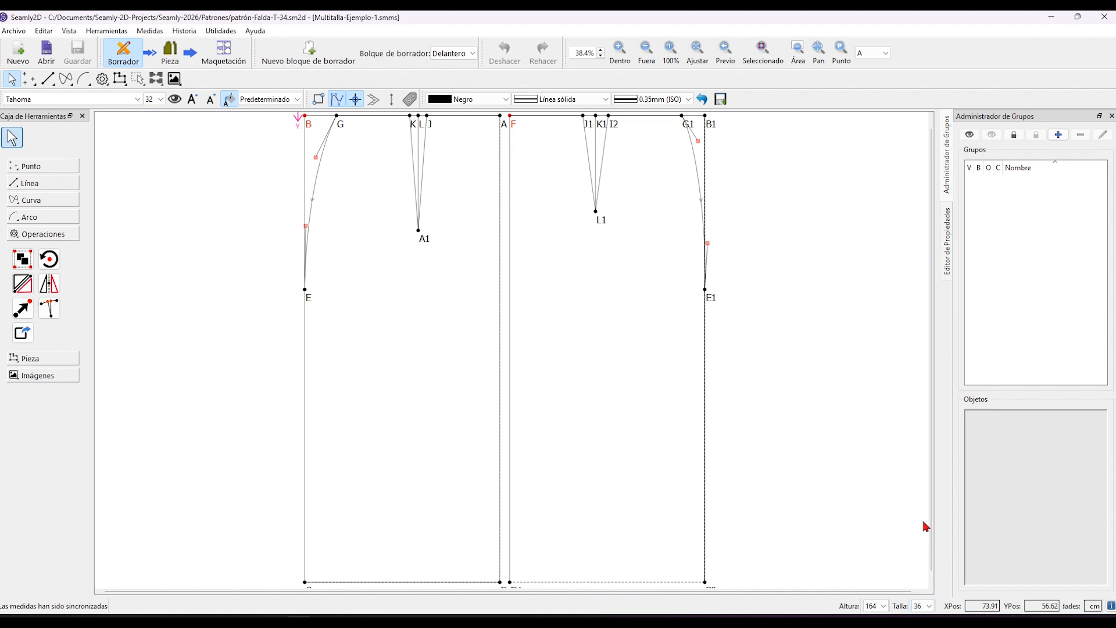
left_click(931, 607)
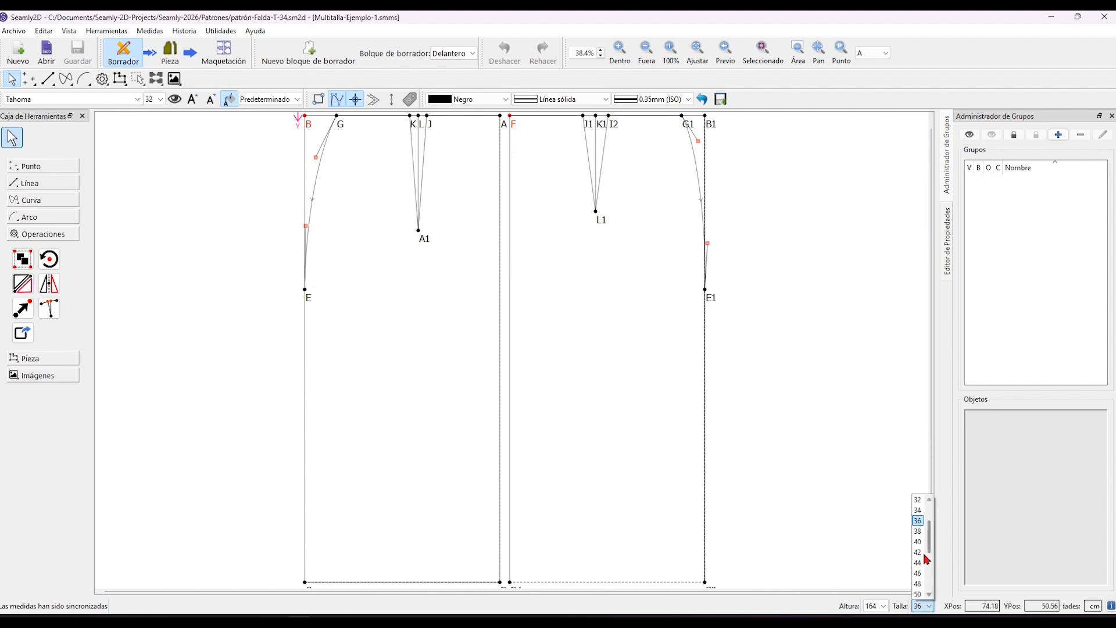
left_click(918, 535)
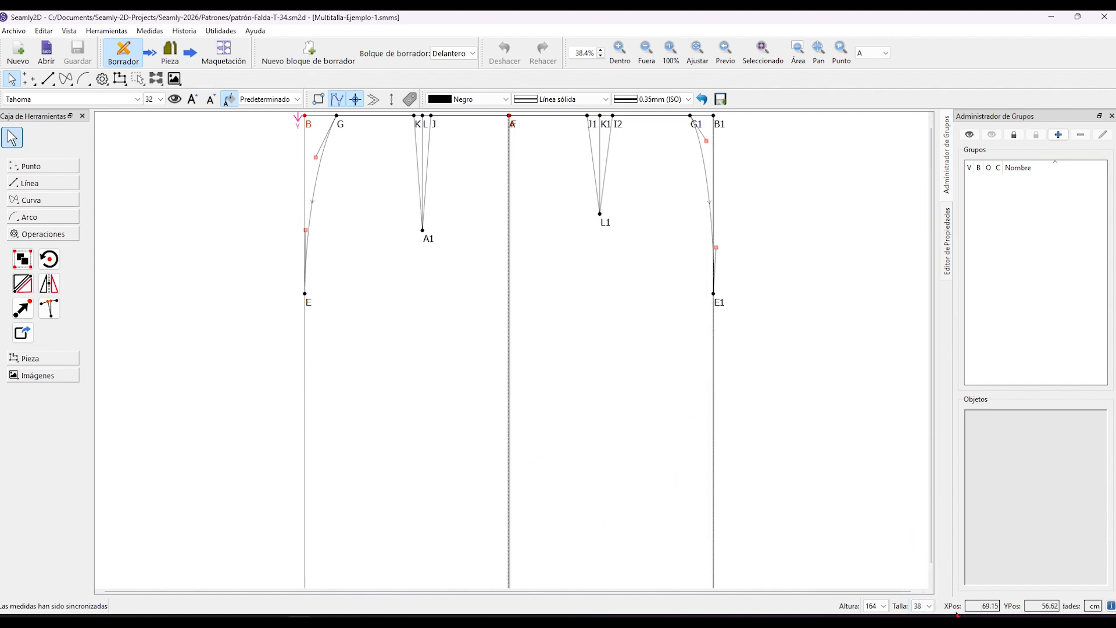
left_click(932, 607)
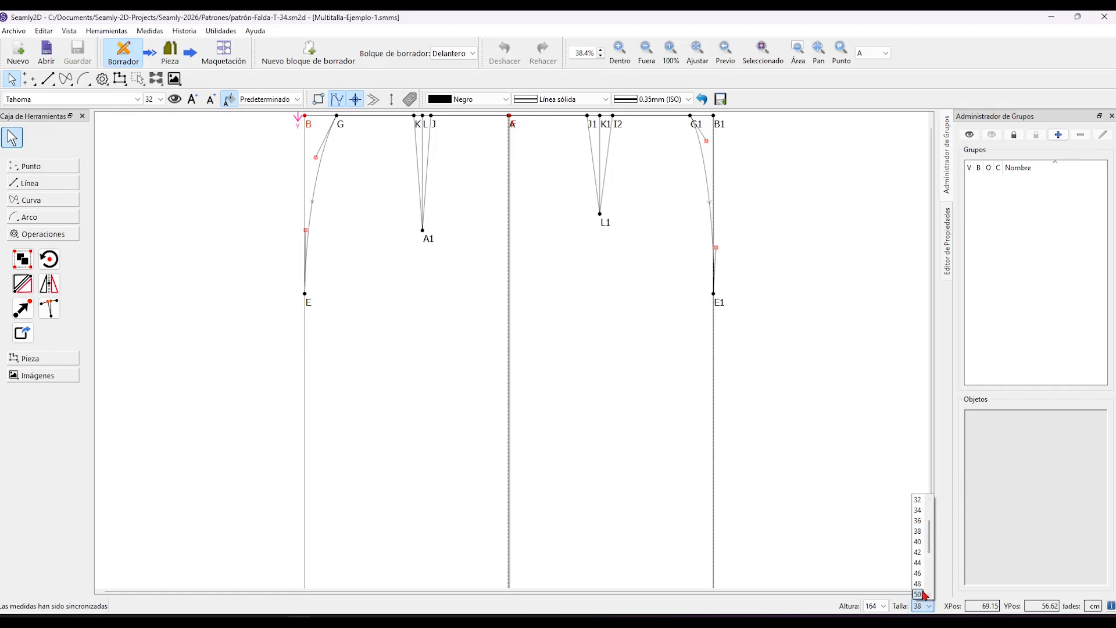
left_click(918, 594)
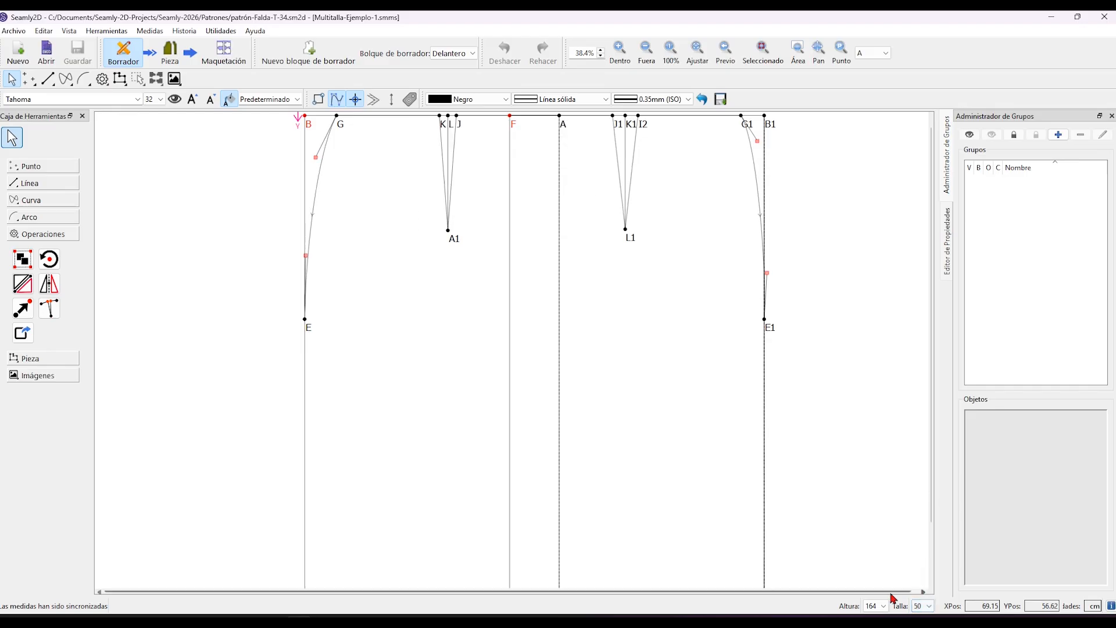
left_click(928, 606)
left_click(917, 510)
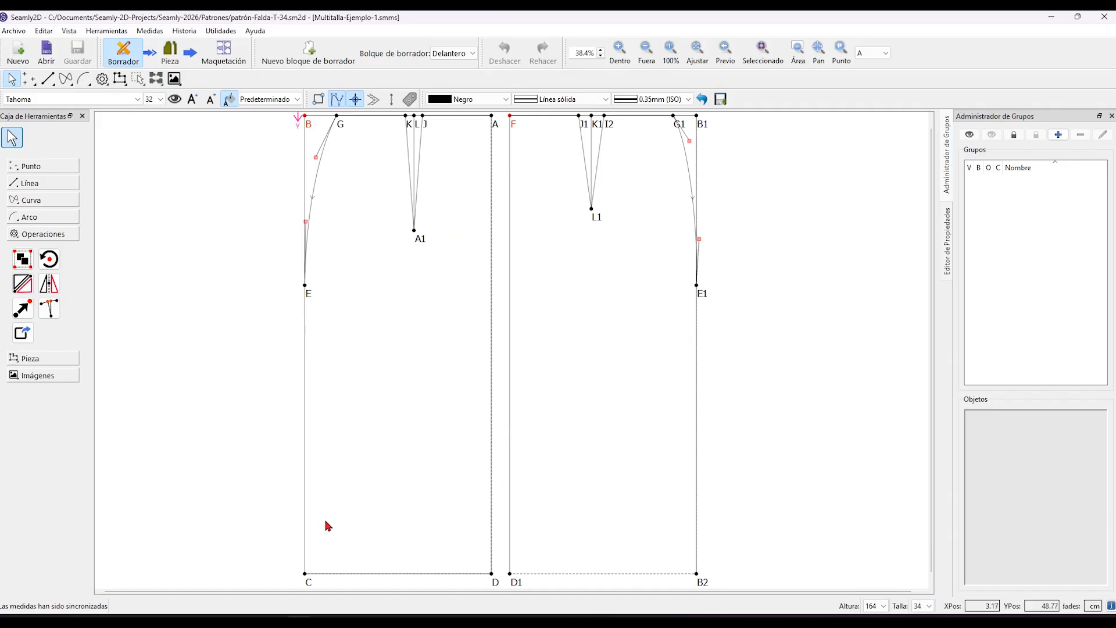
- Bring up the multisize measurements in SeamlyMe, close that window, and preview another size of the skirt pattern in Seamly2D
mouse_move(349, 616)
left_click(348, 581)
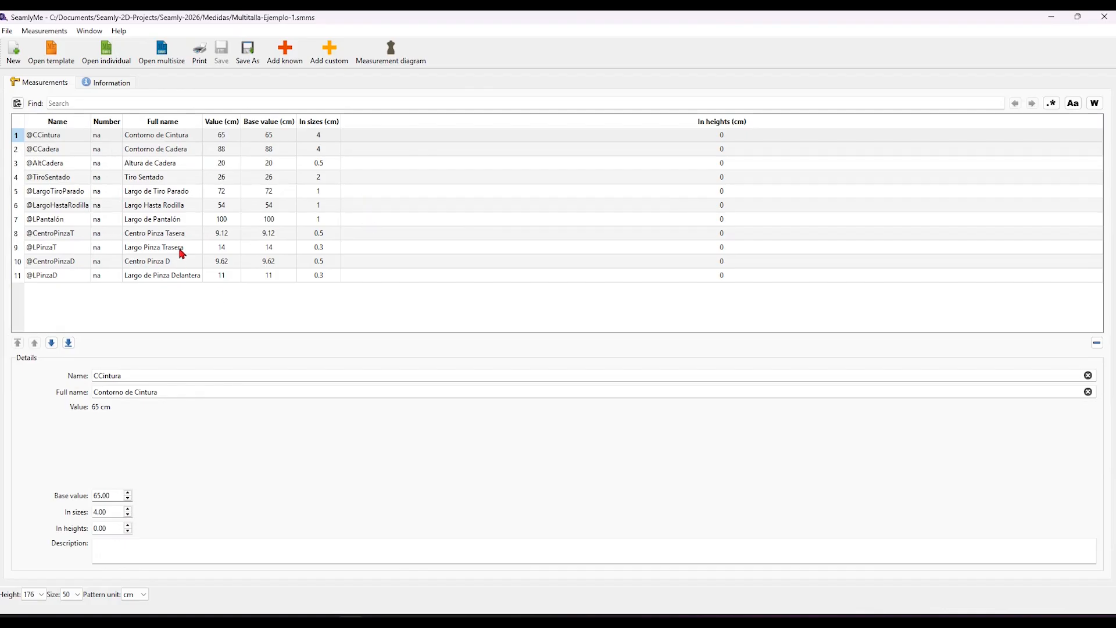
left_click(1104, 16)
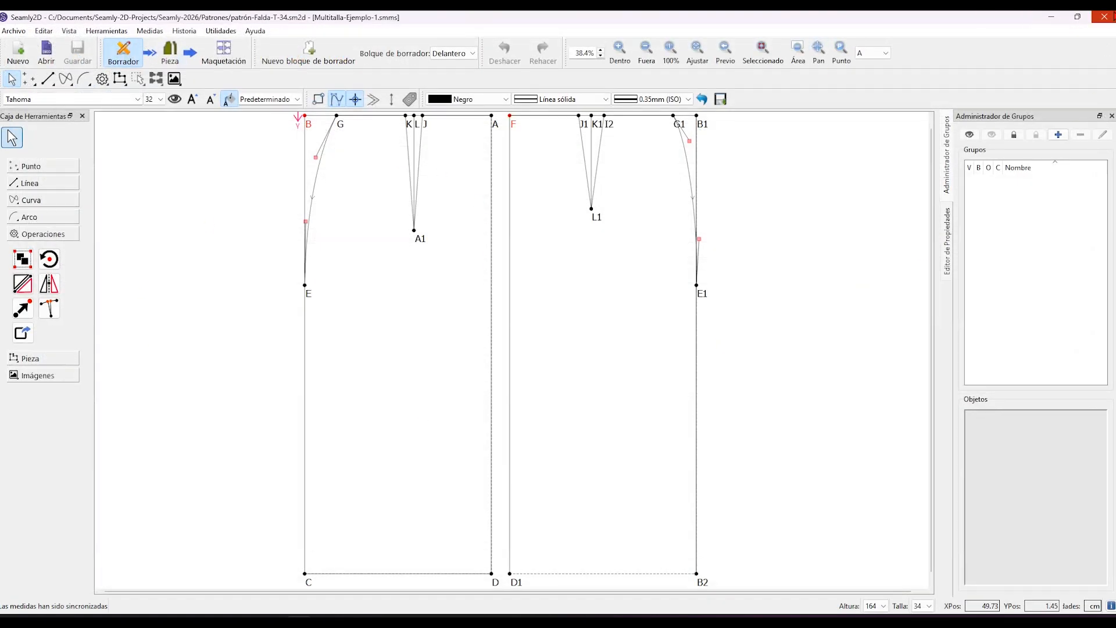
left_click(926, 606)
left_click(917, 510)
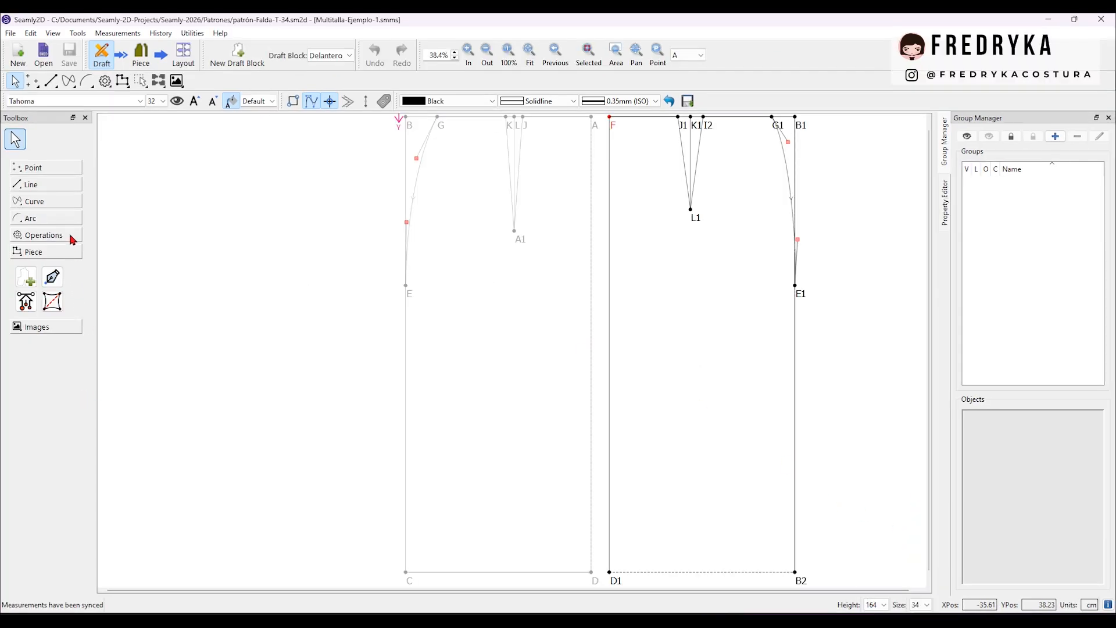
- Start exporting the skirt's draft blocks and open the list of available file formats
left_click(72, 239)
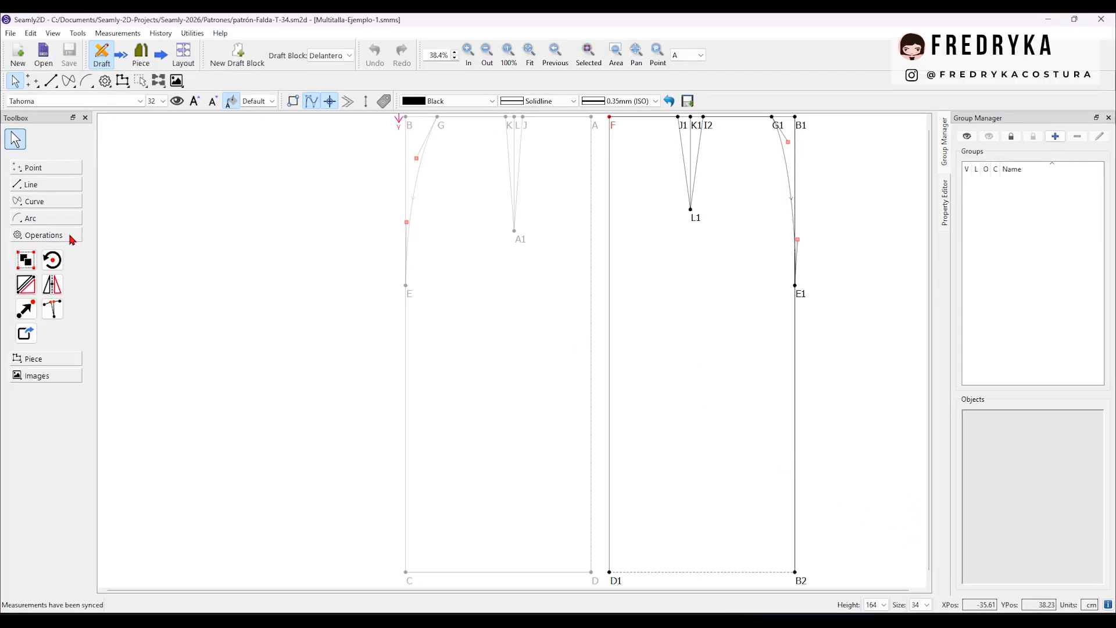
left_click(29, 337)
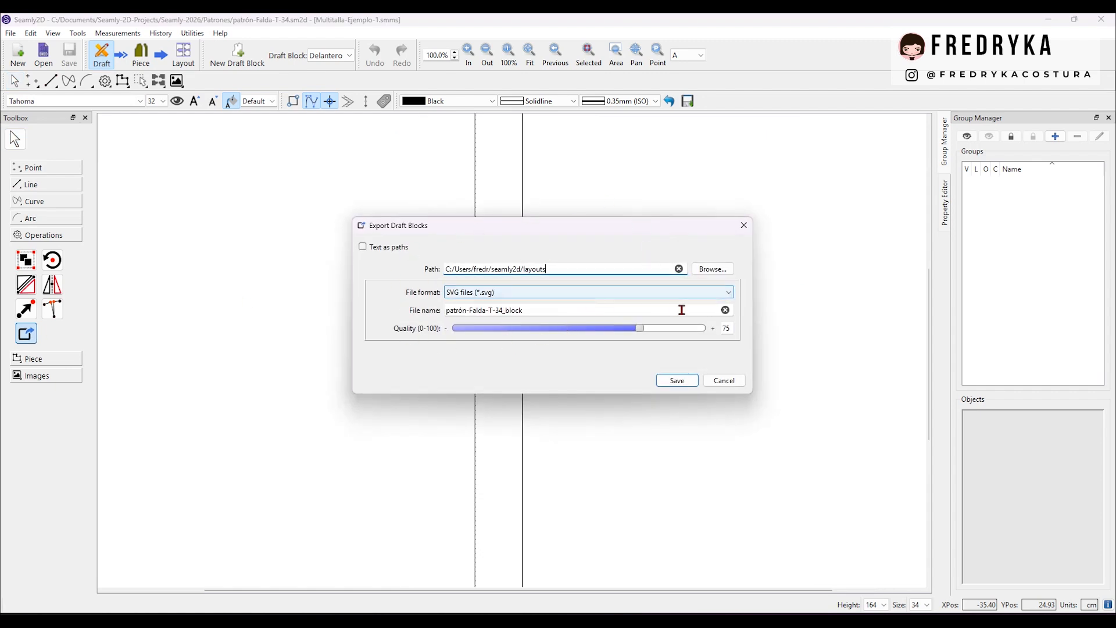
left_click(727, 293)
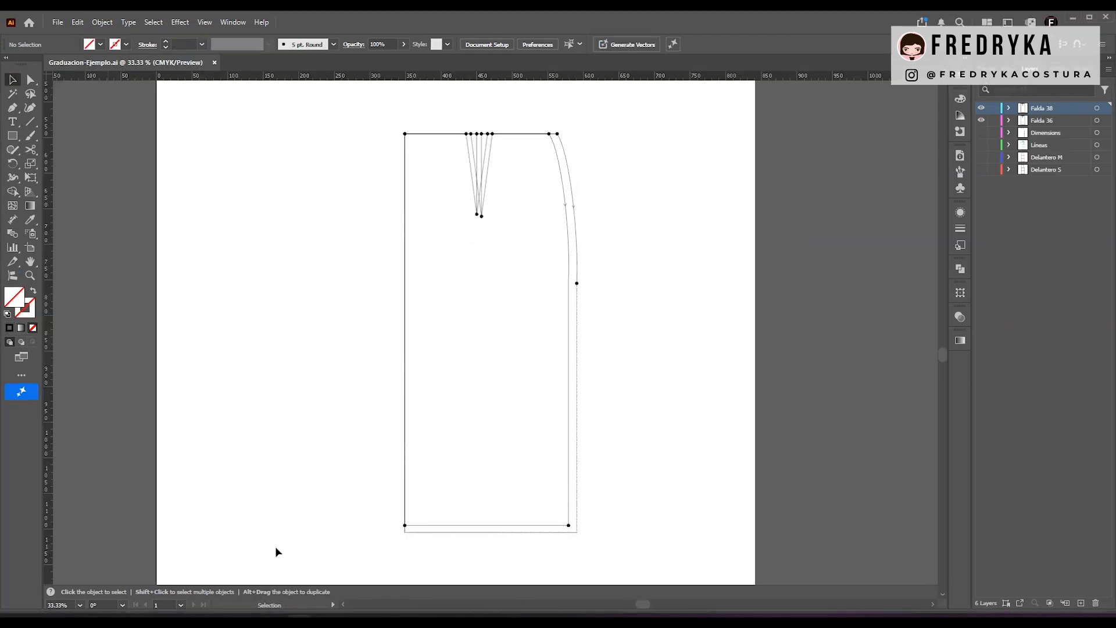
- In Illustrator, hide and show the Falda 36 and Falda 38 layers in turn to compare the two skirt sizes
left_click(981, 120)
left_click(980, 121)
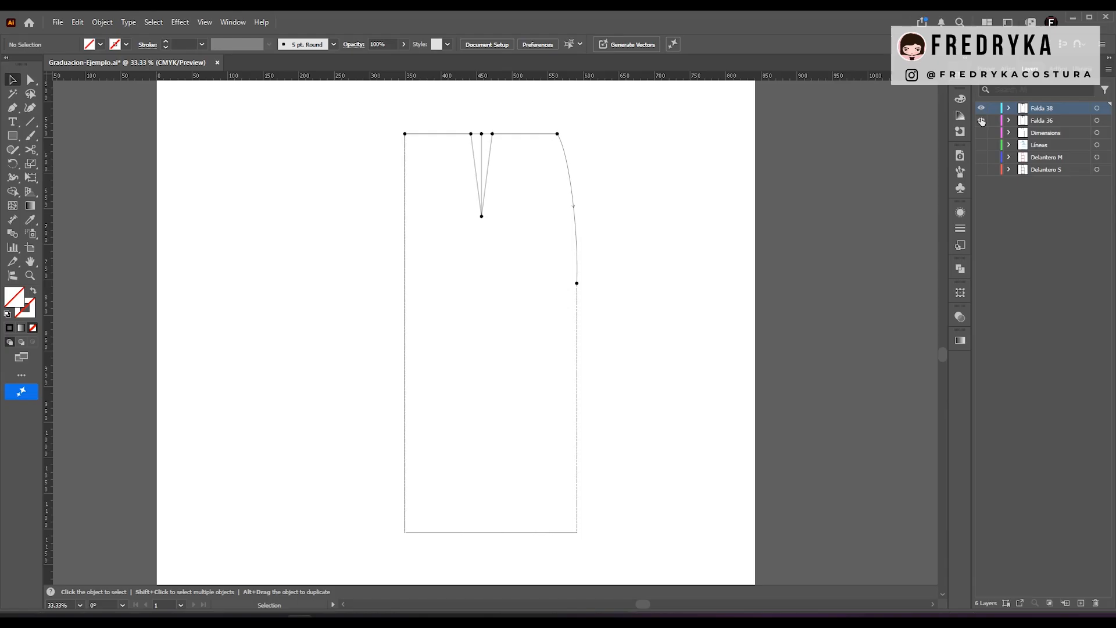
left_click(981, 109)
left_click(981, 110)
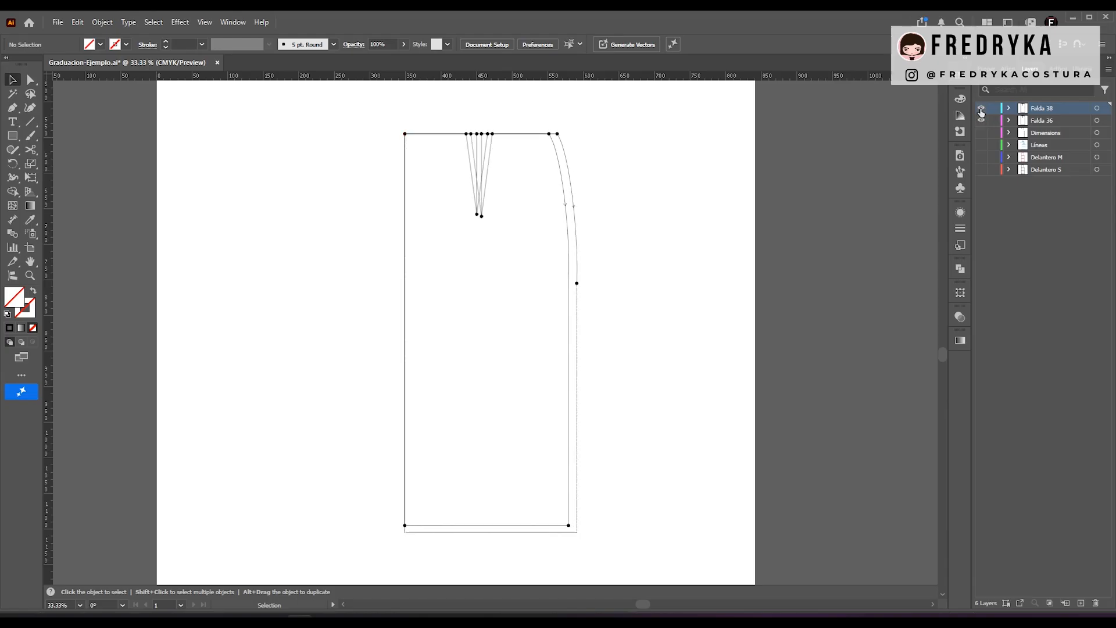
left_click(980, 109)
left_click(981, 109)
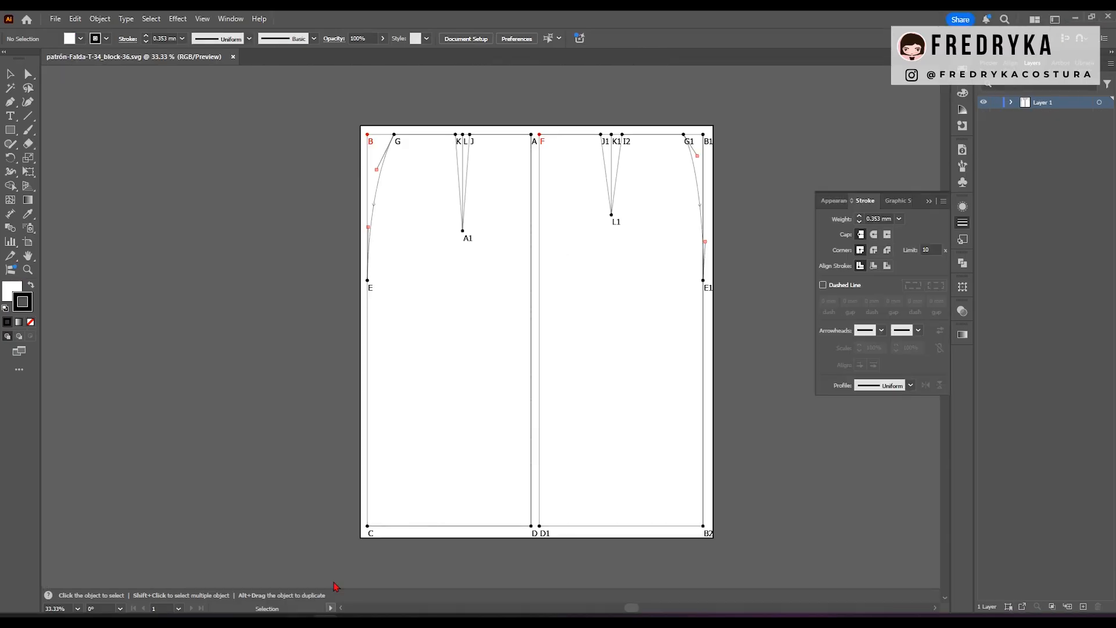
- In the patrón-Falda-T-34_block-36.svg document, fully ungroup the skirt pattern artwork and deselect it
left_click(540, 189)
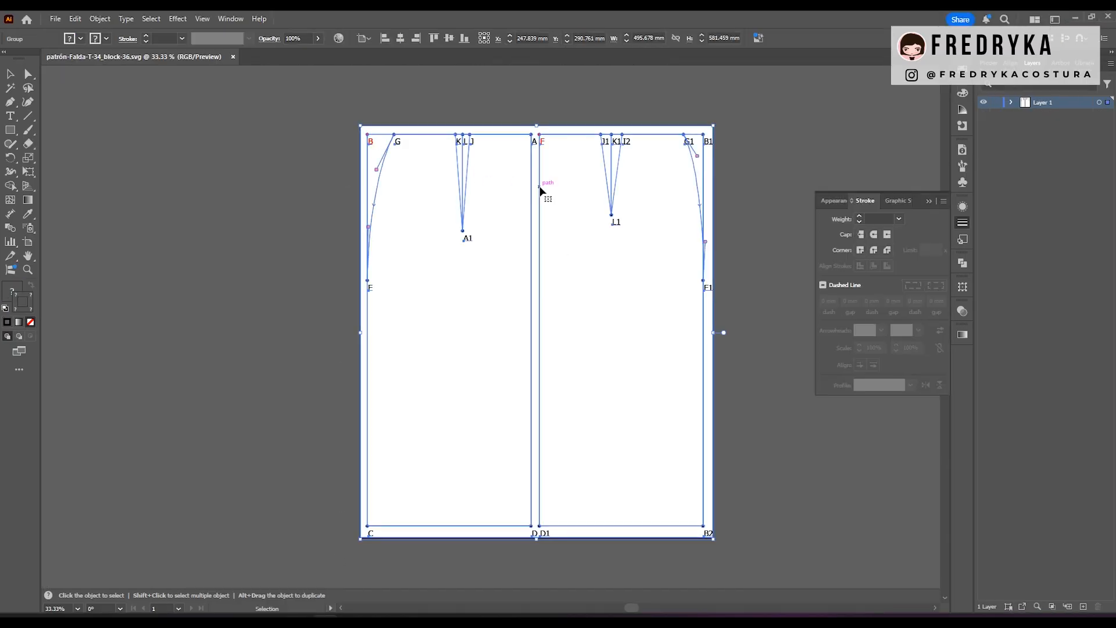
right_click(540, 189)
left_click(574, 357)
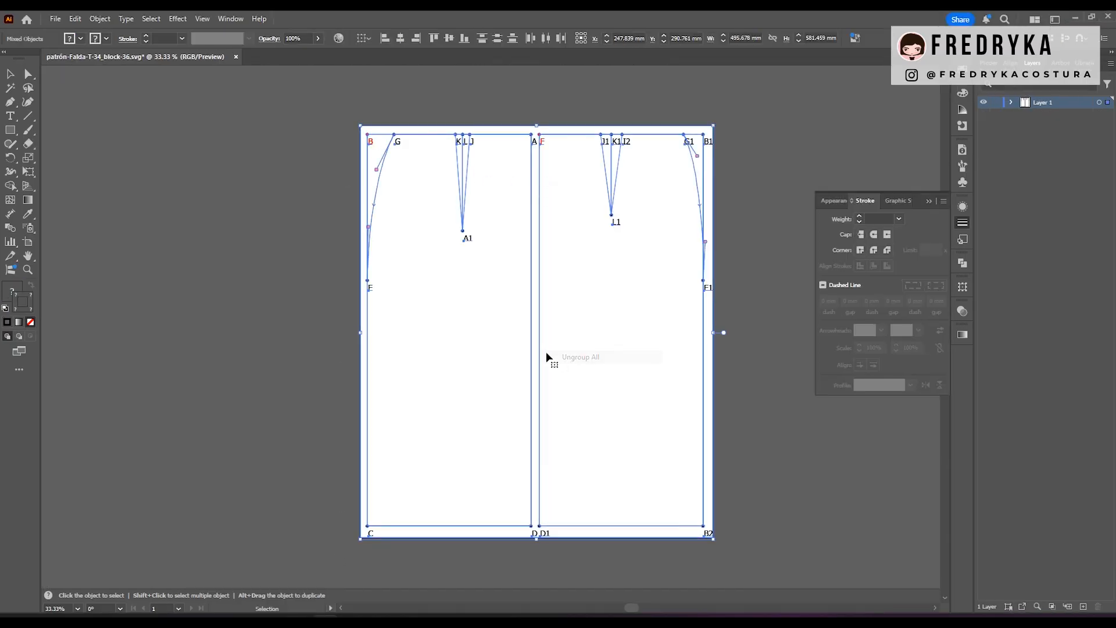
left_click(745, 265)
- Delete the L1 and E1 point labels from the skirt pattern and save the file
left_click(623, 256)
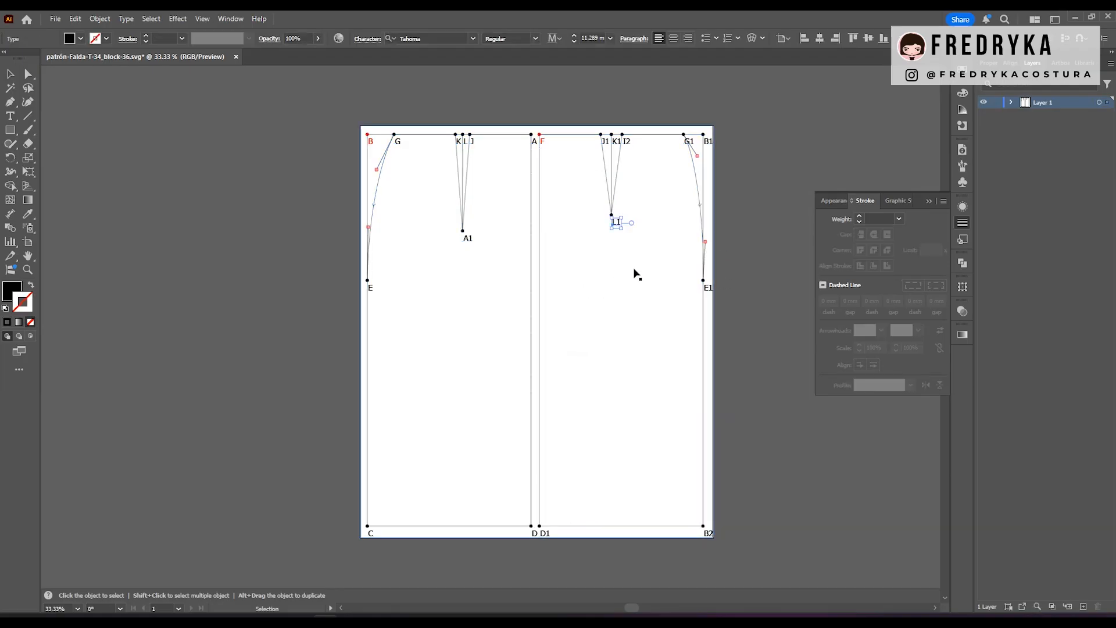
key("Delete")
left_click(706, 289)
key("Delete")
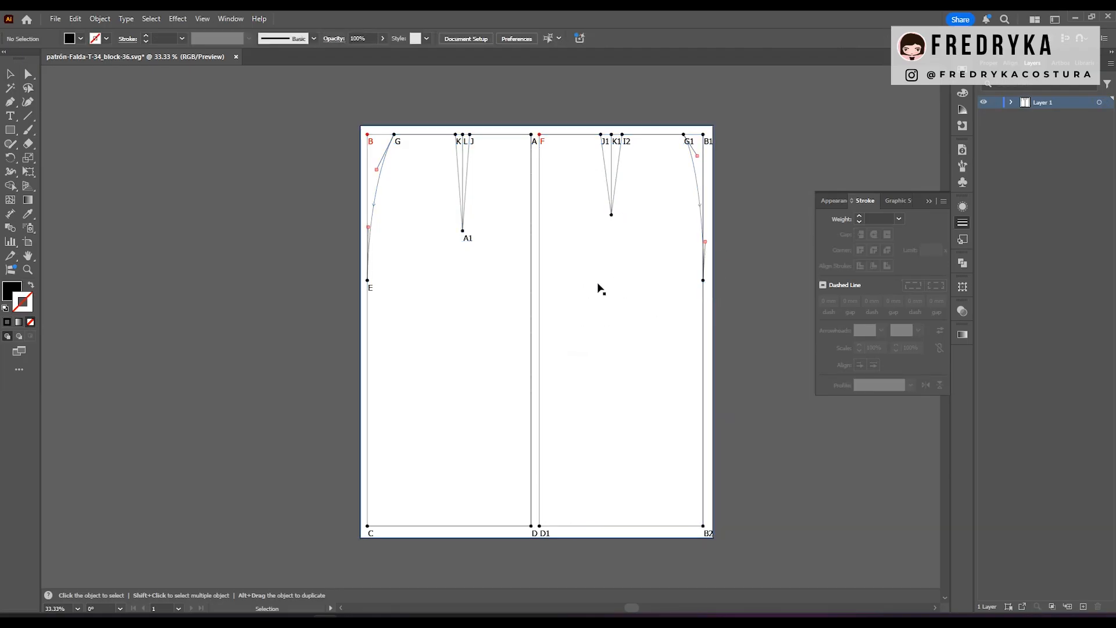
key("ctrl+s")
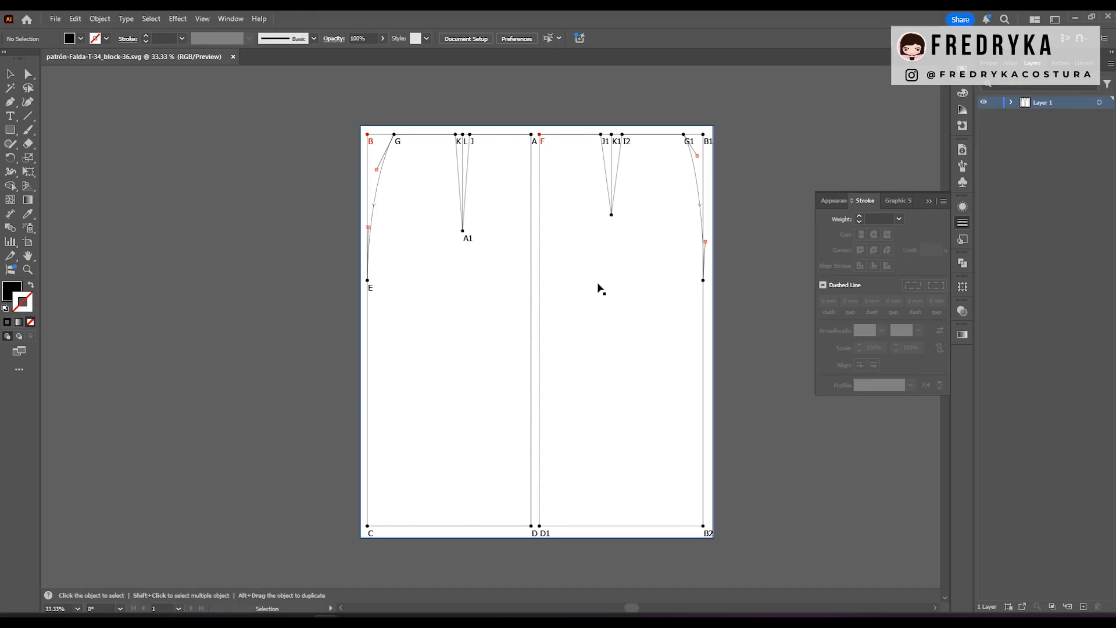